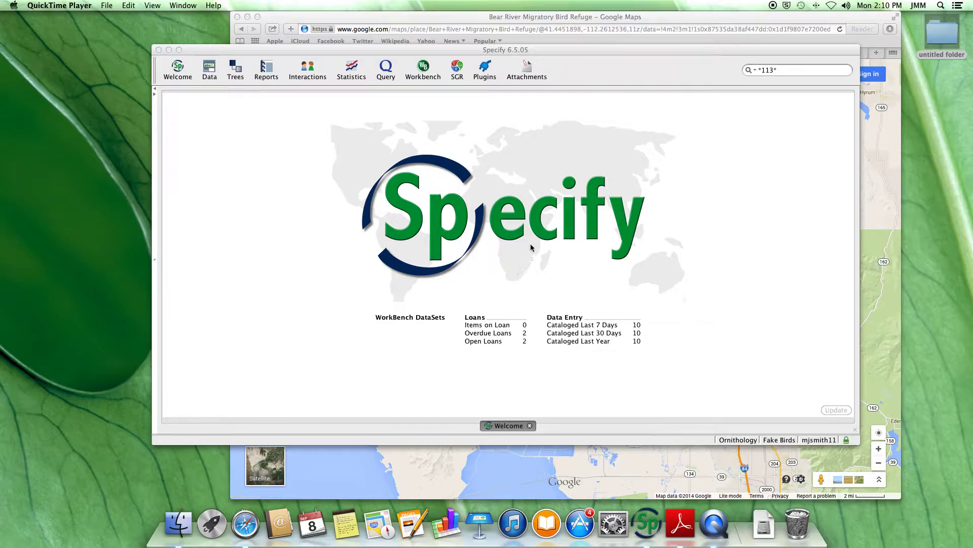
# Clear the leftover text from the quick search field.
pyautogui.click(783, 70)
pyautogui.click(753, 71)
pyautogui.press('BackSpace')
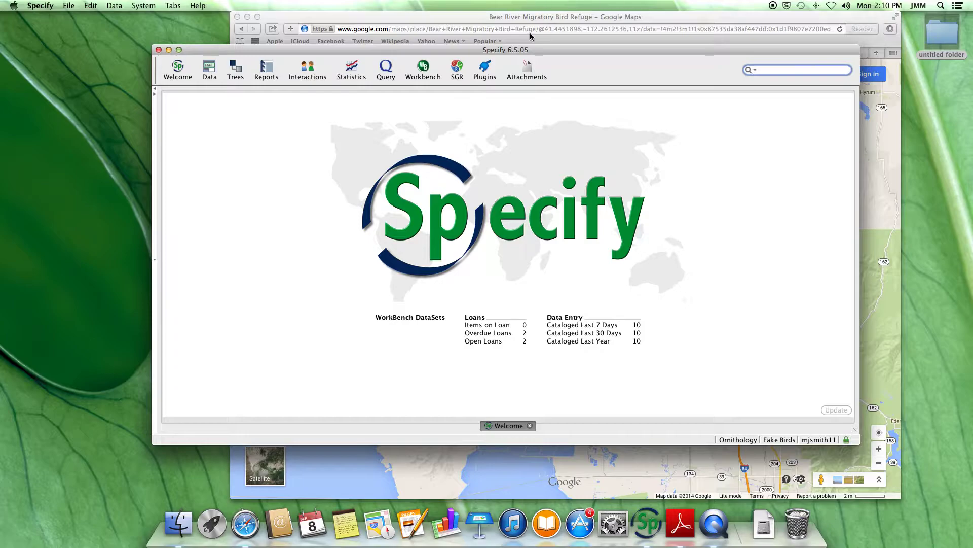
# Create a Collection Object query with Catalog Number equal to 111 and run it.
pyautogui.click(385, 70)
pyautogui.click(195, 126)
pyautogui.click(299, 124)
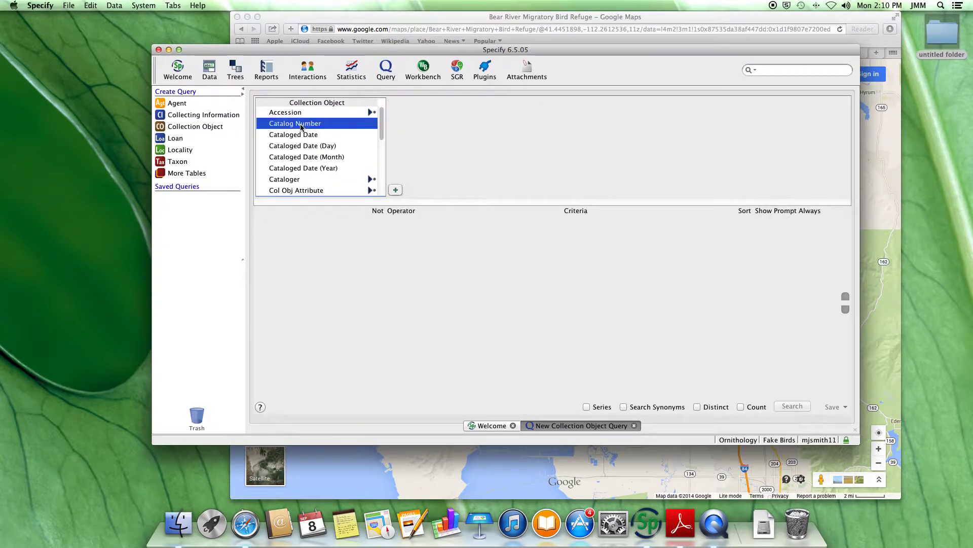
pyautogui.click(395, 190)
pyautogui.click(503, 224)
pyautogui.write('111')
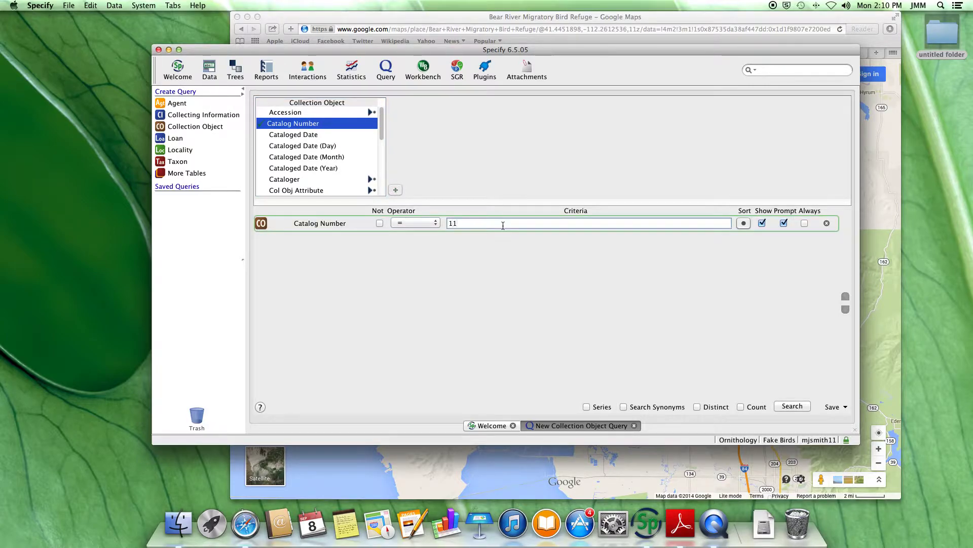
pyautogui.click(792, 406)
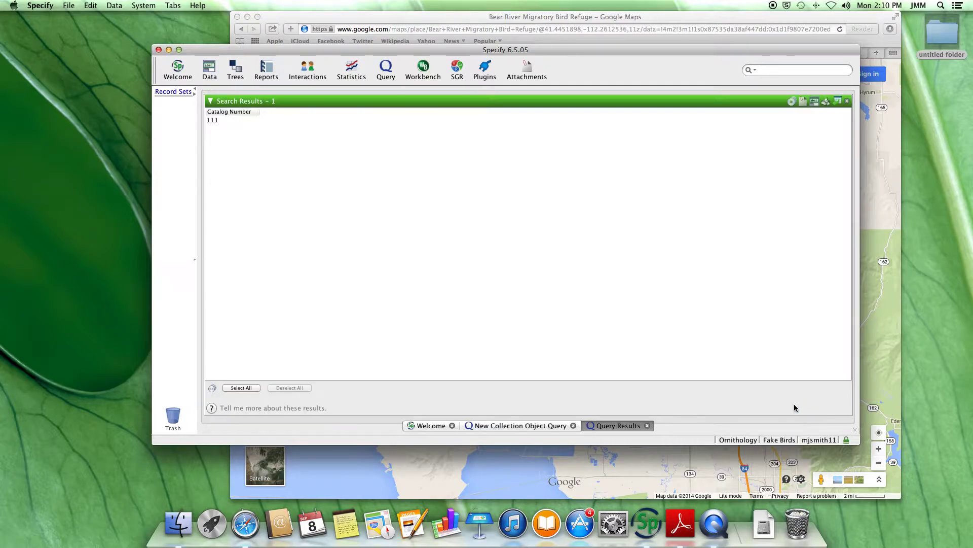
# Open the collection object with catalog number 111 in edit mode and open its locality record for editing.
pyautogui.click(219, 121)
pyautogui.doubleClick(218, 121)
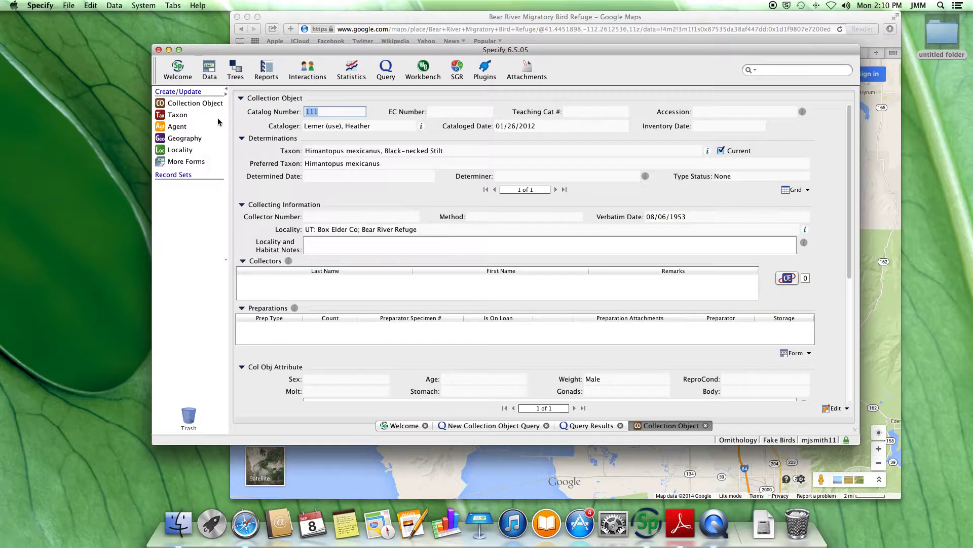
pyautogui.click(834, 409)
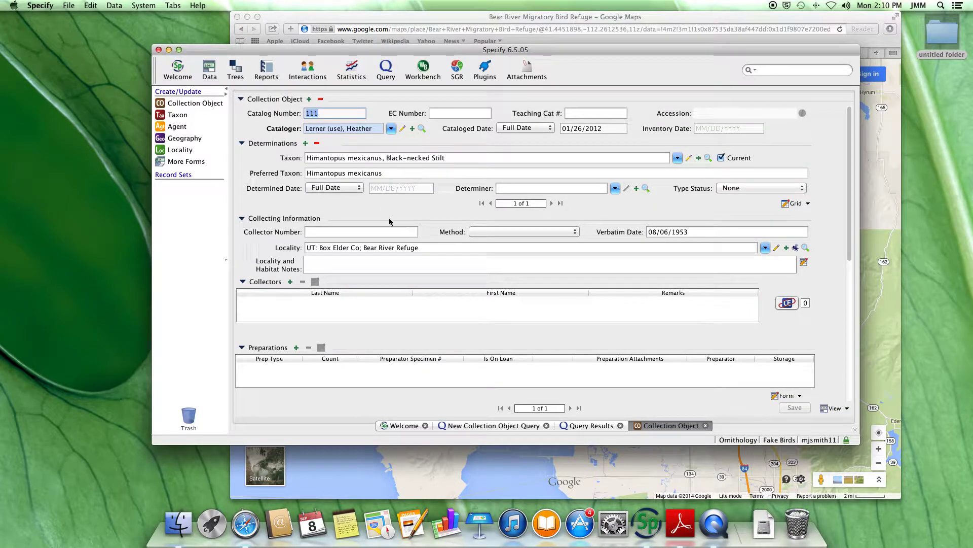
pyautogui.moveTo(308, 248); pyautogui.dragTo(416, 248)
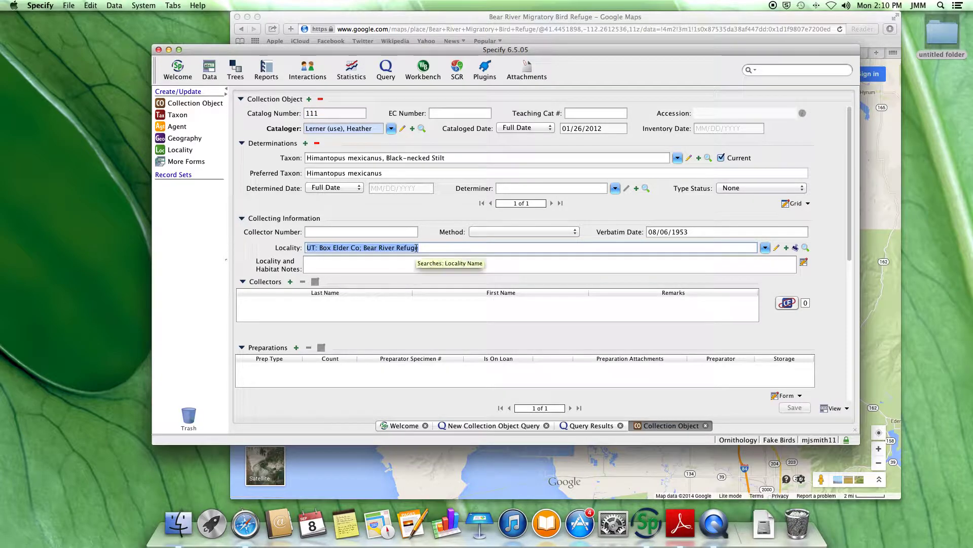
pyautogui.click(776, 248)
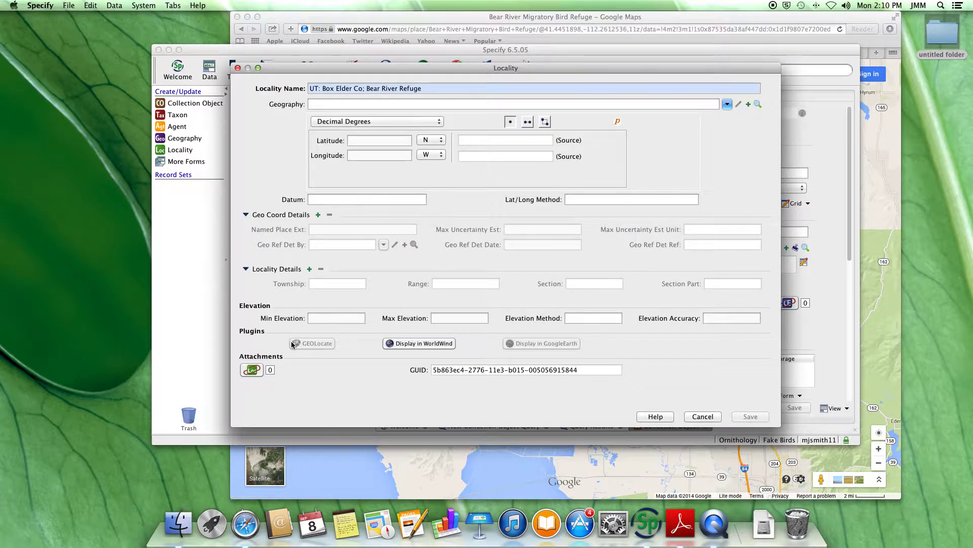
pyautogui.moveTo(309, 342)
pyautogui.mouseDown()
pyautogui.moveTo(292, 345)
pyautogui.moveTo(325, 346)
pyautogui.mouseUp()
pyautogui.click(313, 103)
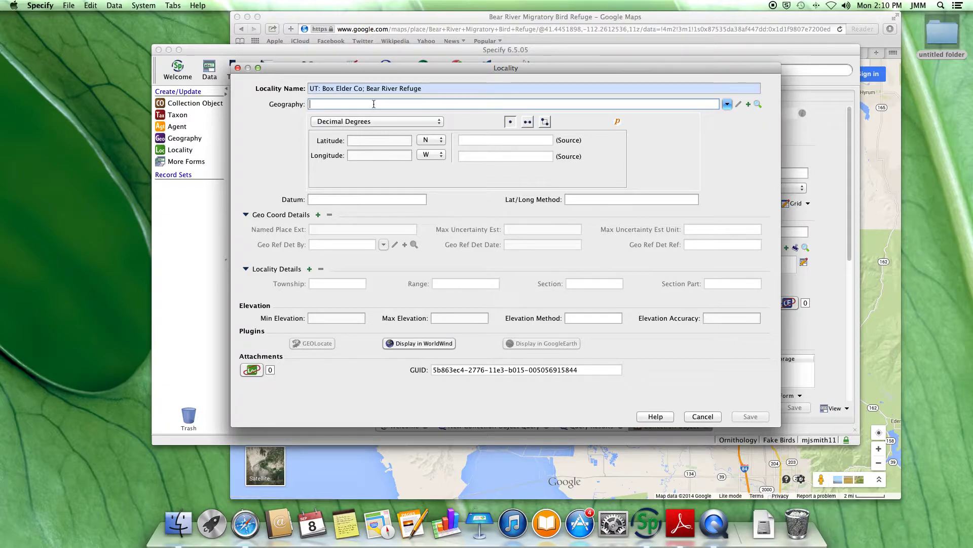
pyautogui.click(419, 88)
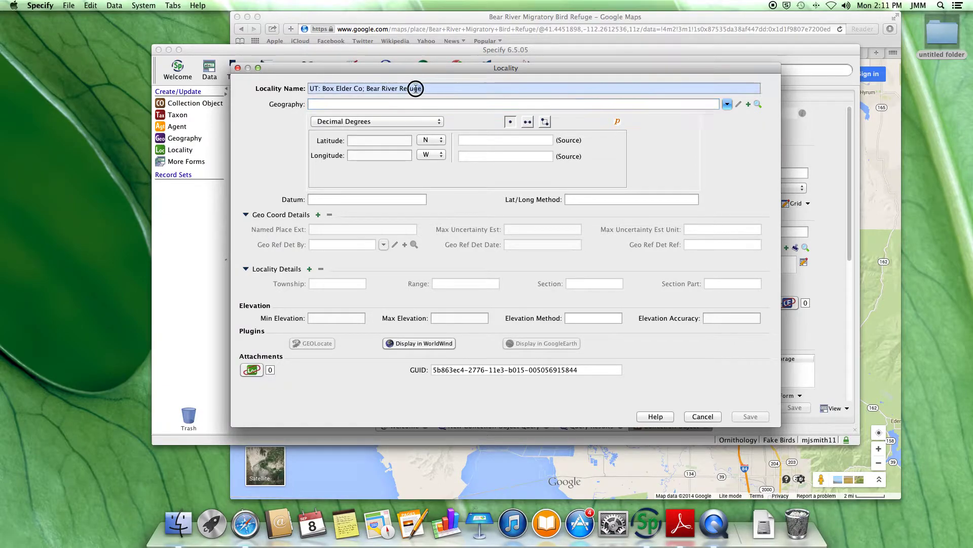
pyautogui.moveTo(419, 89); pyautogui.dragTo(290, 89)
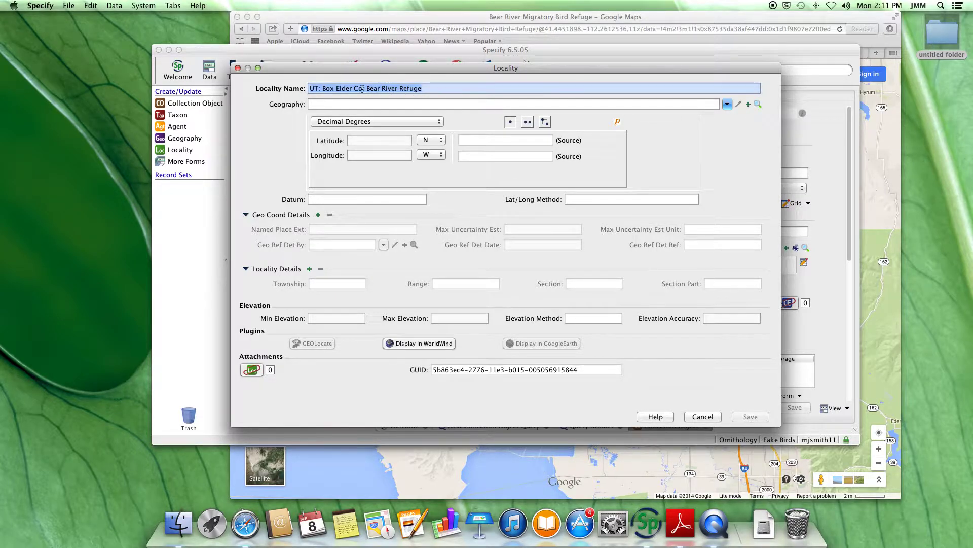
pyautogui.click(340, 90)
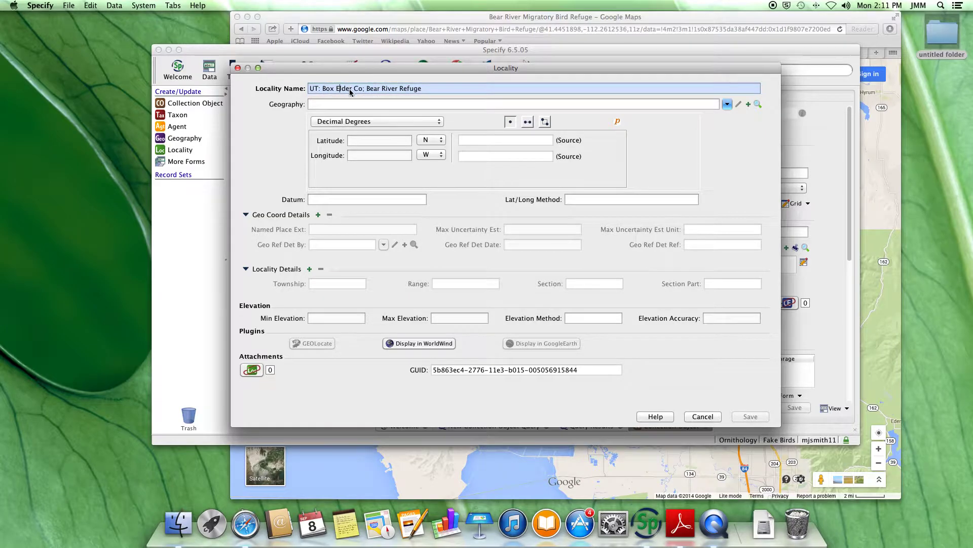
pyautogui.click(682, 104)
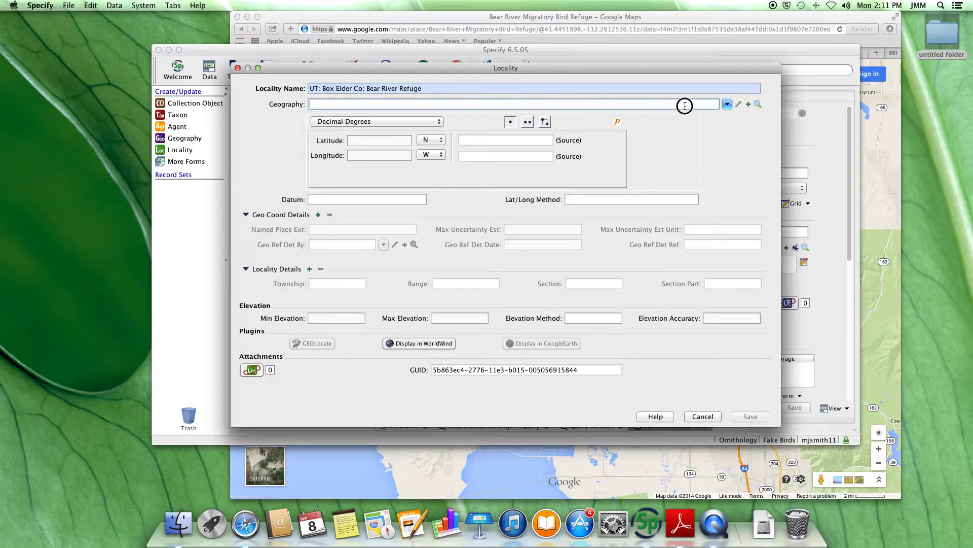
# Open the geography search for the locality and search for *Bear*.
pyautogui.click(757, 104)
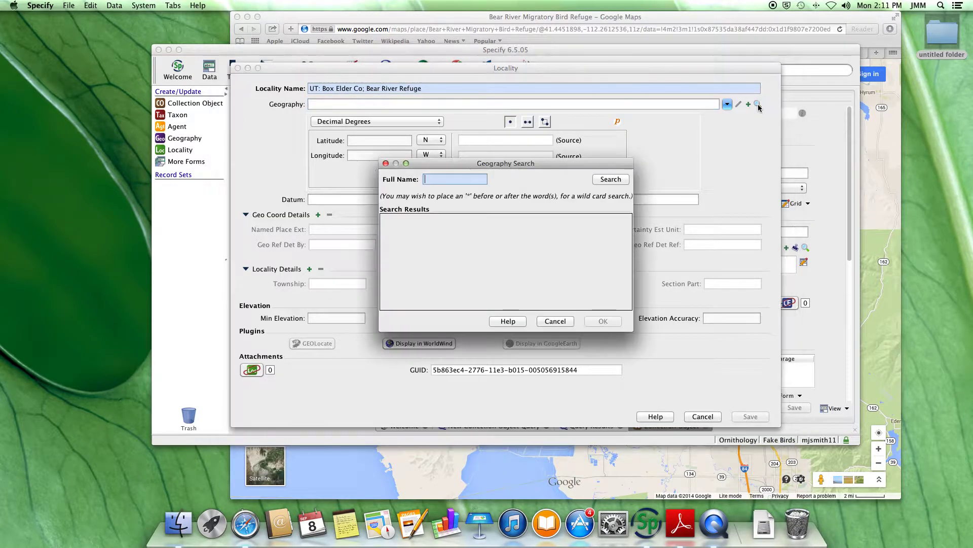
pyautogui.write('*Bear*')
pyautogui.press('Return')
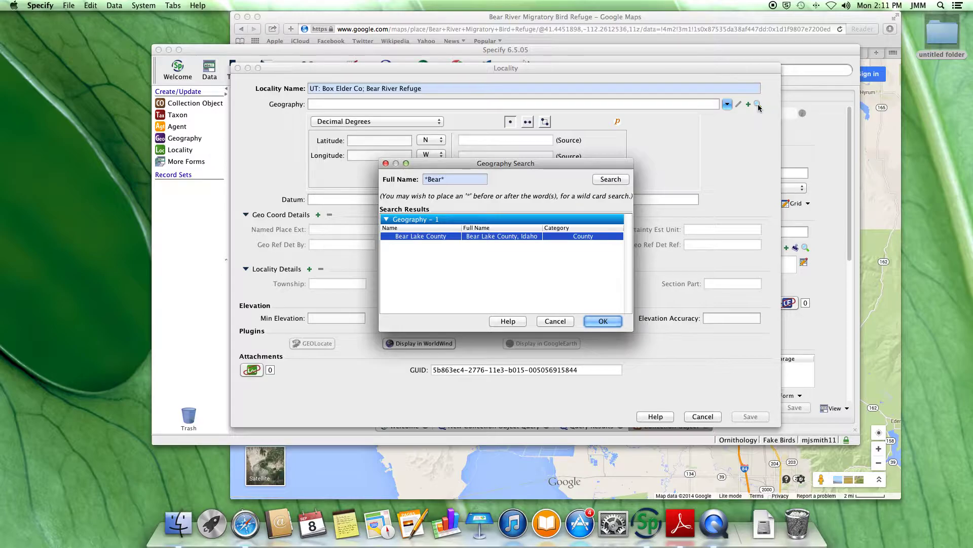
# Search geography for *Box Elder*, assign Box Elder County, Utah, and shorten the locality name to Bear River Refuge.
pyautogui.moveTo(451, 179); pyautogui.dragTo(422, 179)
pyautogui.write('*Box ')
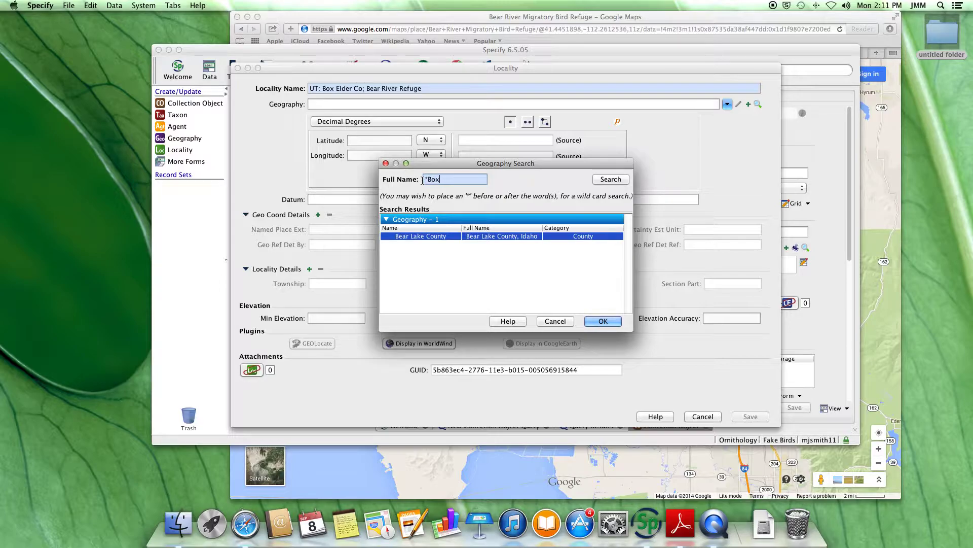
pyautogui.write('Elder*')
pyautogui.press('Return')
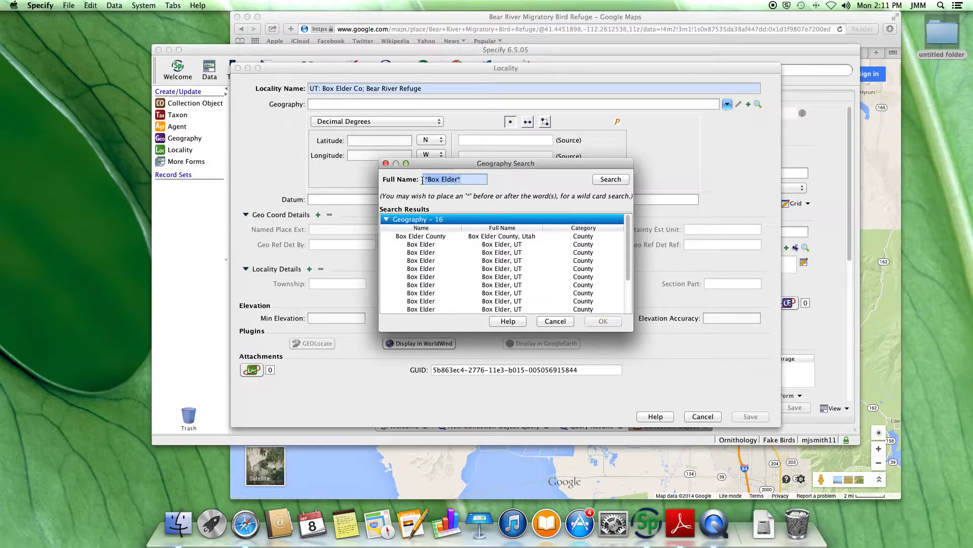
pyautogui.click(496, 237)
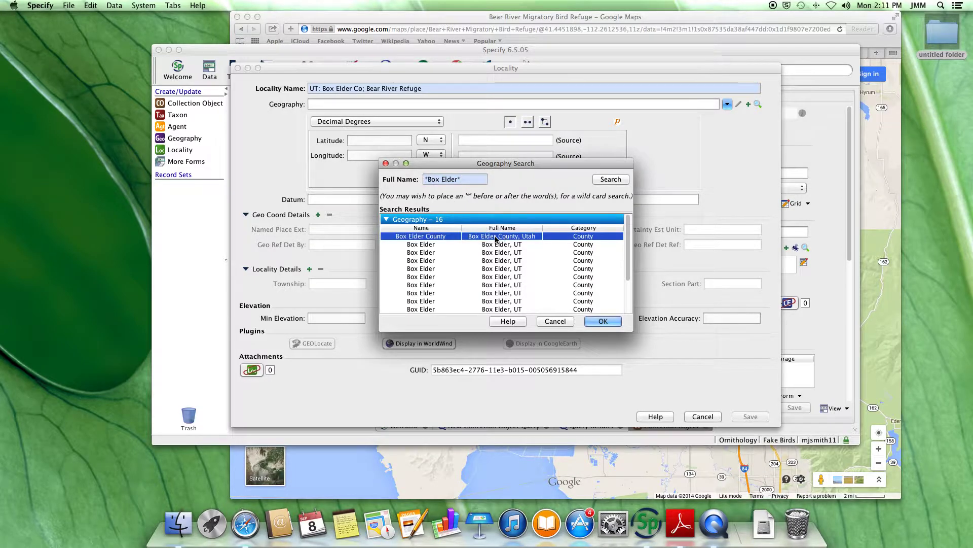
pyautogui.click(602, 321)
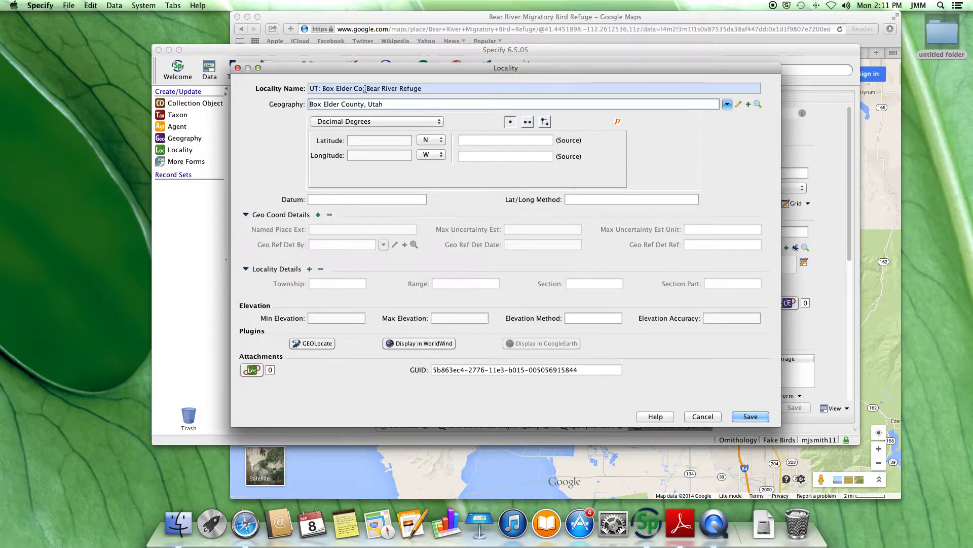
pyautogui.moveTo(365, 88); pyautogui.dragTo(296, 89)
pyautogui.press('BackSpace')
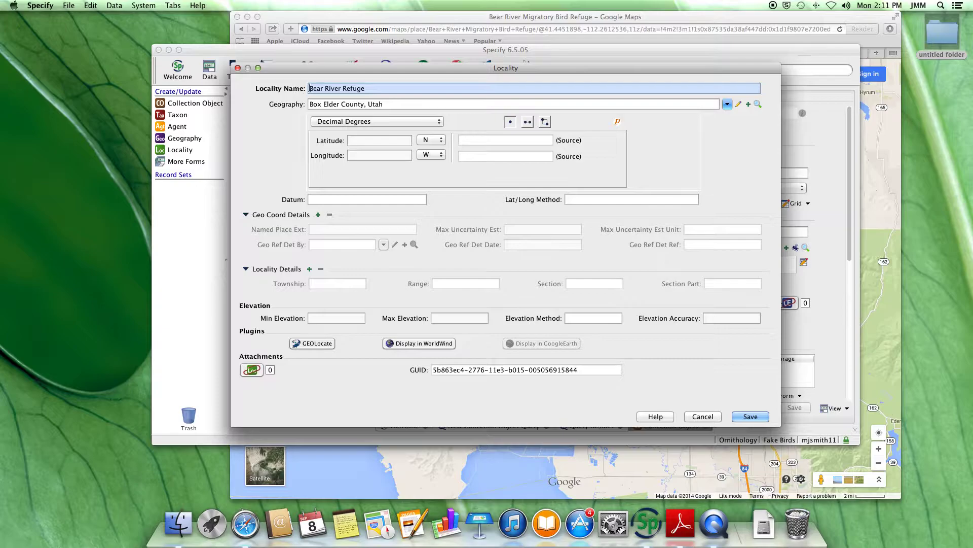
# Run GEOLocate on the locality, open its results and examine the Bear River candidate point up close on the map.
pyautogui.click(313, 344)
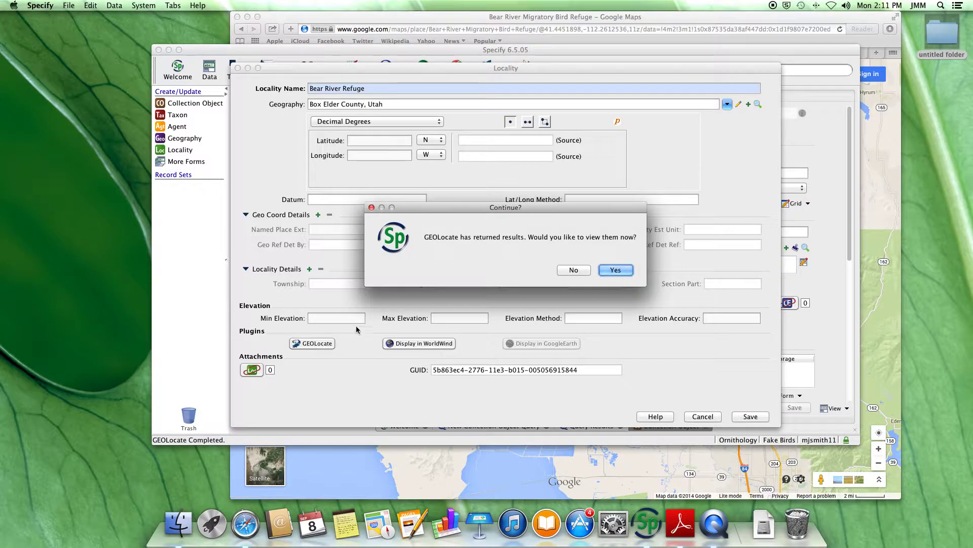
pyautogui.click(610, 270)
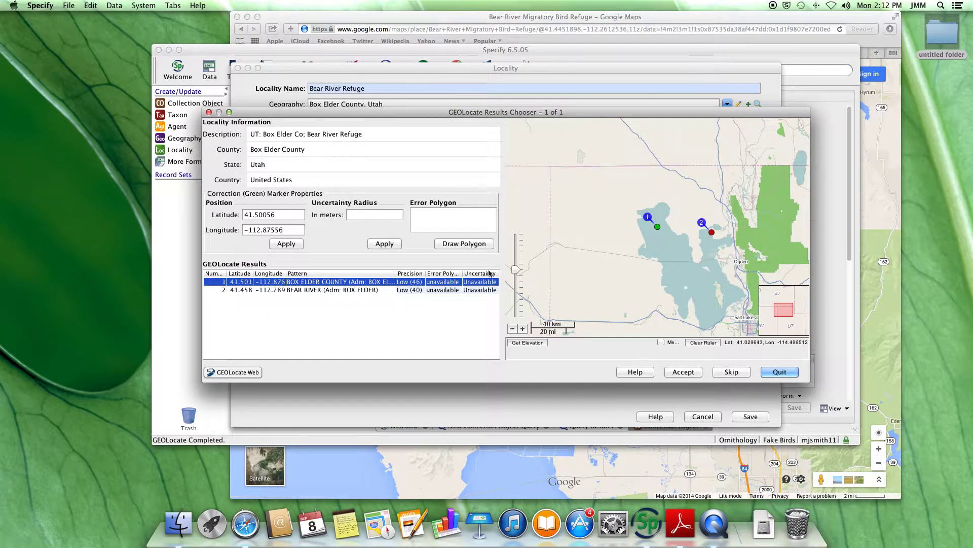
pyautogui.click(524, 329)
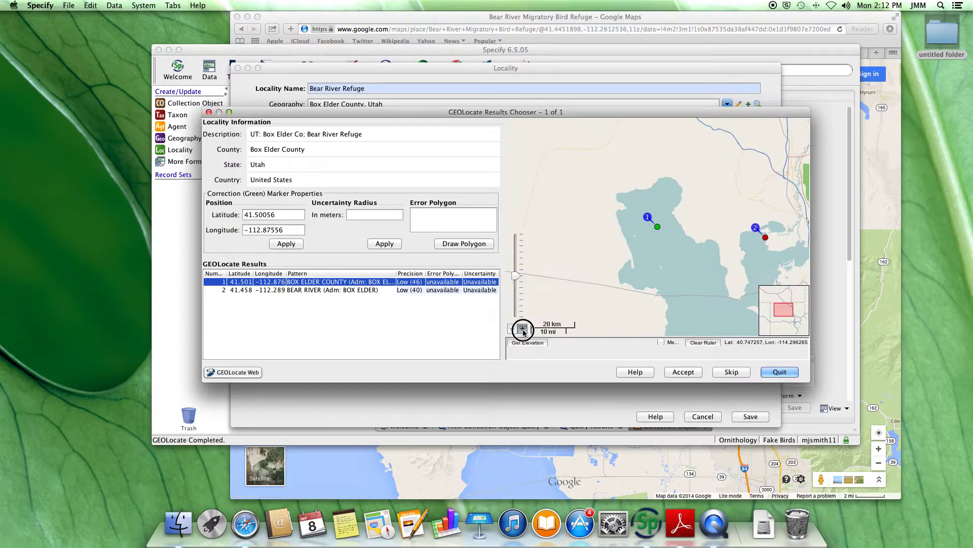
pyautogui.click(524, 329)
pyautogui.moveTo(702, 257)
pyautogui.mouseDown()
pyautogui.moveTo(578, 255)
pyautogui.moveTo(576, 222)
pyautogui.moveTo(533, 279)
pyautogui.mouseUp()
pyautogui.moveTo(693, 281); pyautogui.dragTo(615, 272)
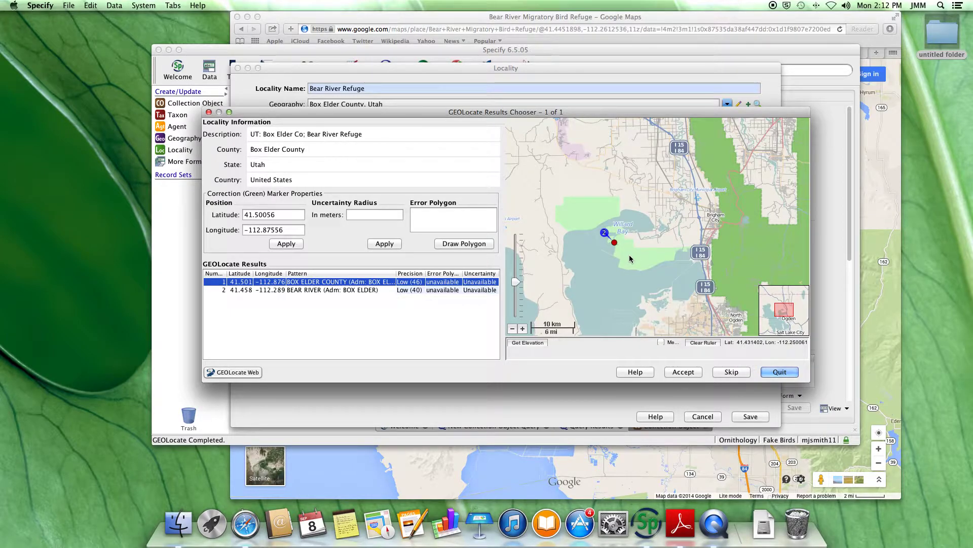
# Switch to the Google Maps page for Bear River Migratory Bird Refuge and arrange the windows so both maps are side by side.
pyautogui.click(720, 18)
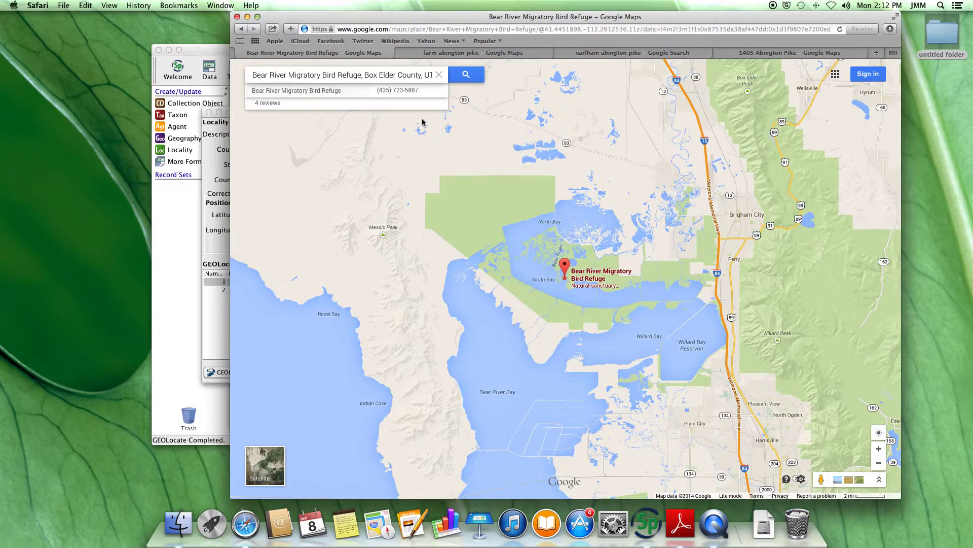
pyautogui.moveTo(272, 76)
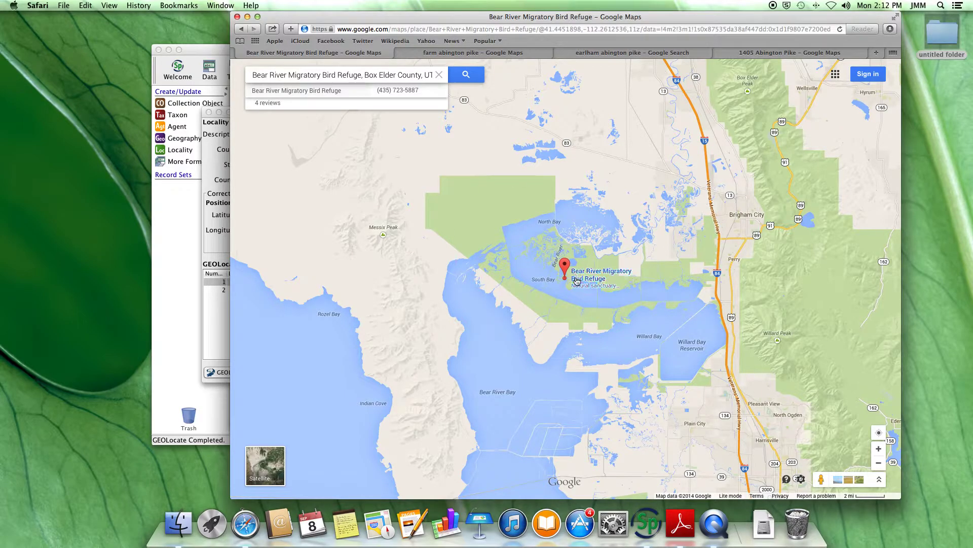
pyautogui.moveTo(577, 280)
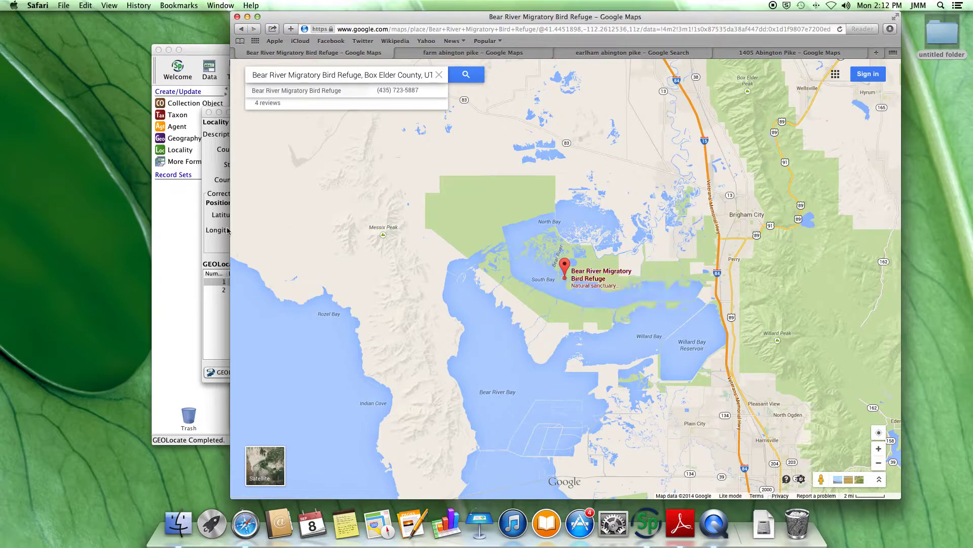
pyautogui.moveTo(309, 19); pyautogui.dragTo(536, 95)
pyautogui.moveTo(401, 112); pyautogui.dragTo(237, 103)
pyautogui.moveTo(575, 68); pyautogui.dragTo(357, 81)
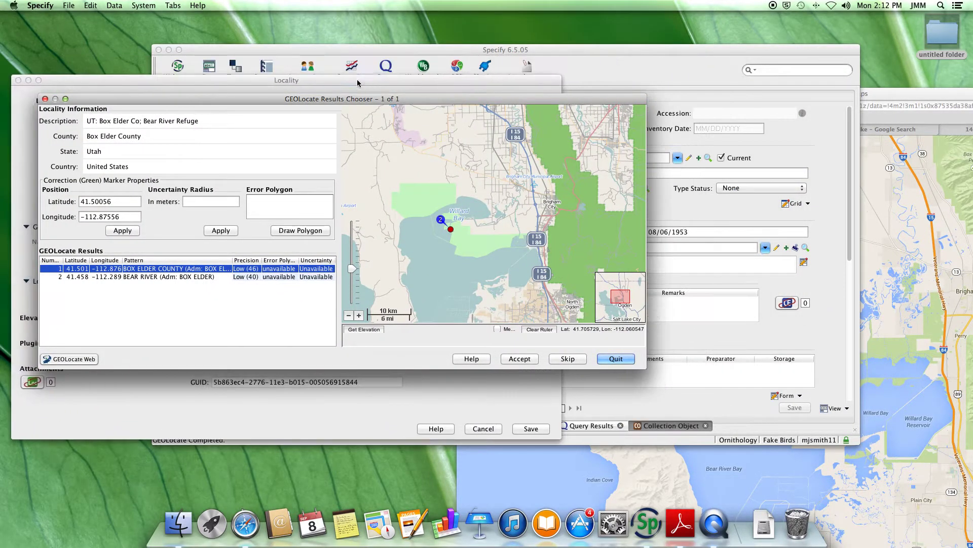
pyautogui.moveTo(686, 49); pyautogui.dragTo(354, 63)
pyautogui.moveTo(129, 114); pyautogui.dragTo(466, 140)
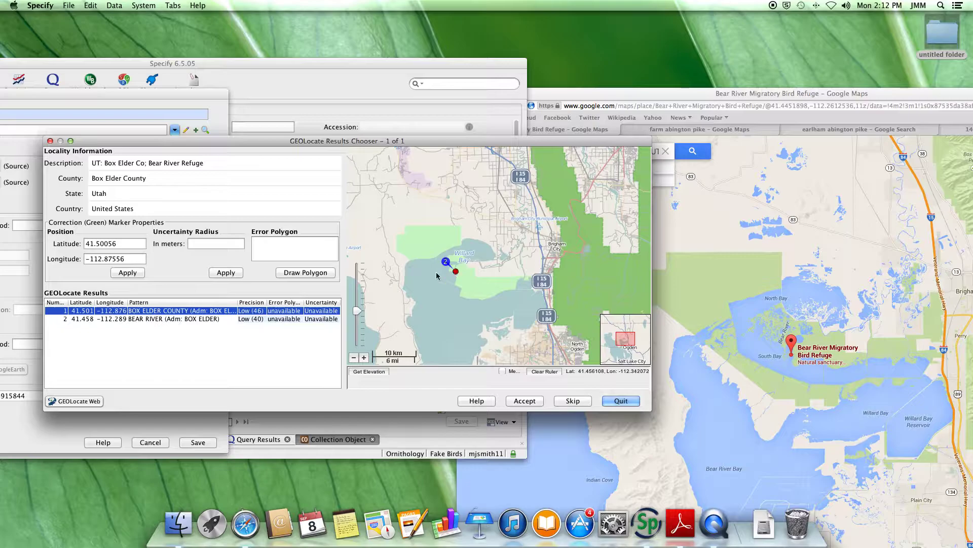
# Start drawing an error polygon in GEOLocate, placing corners along the northern and western boundary of the refuge area.
pyautogui.click(97, 244)
pyautogui.click(97, 258)
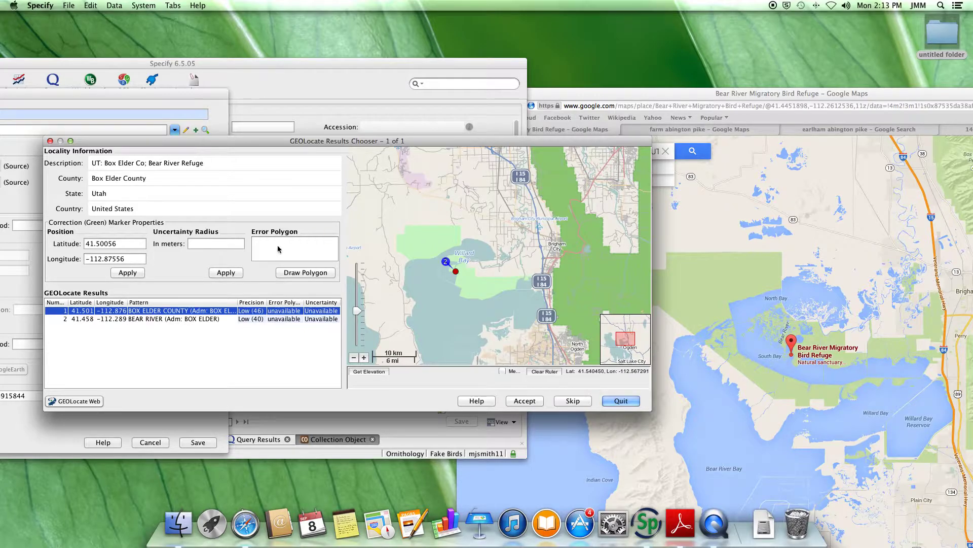
pyautogui.click(296, 274)
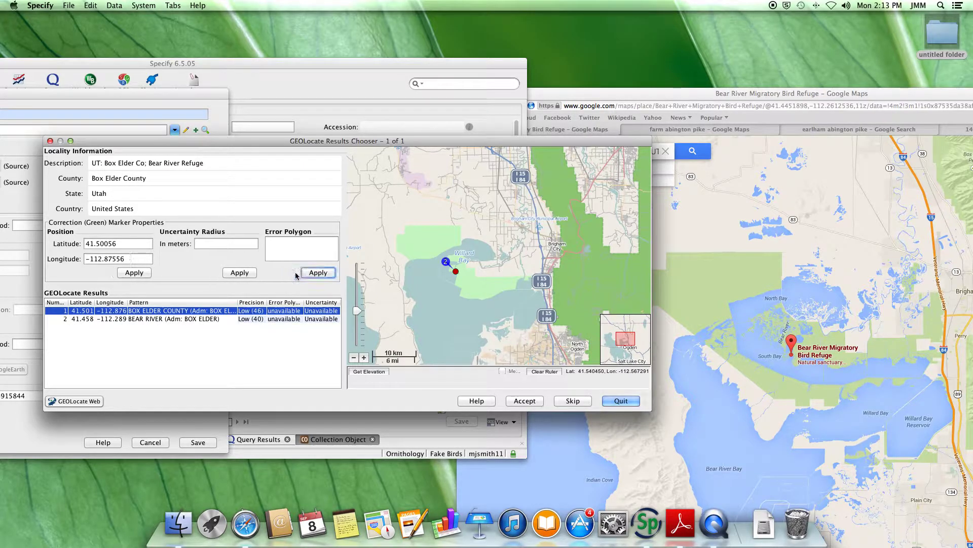
pyautogui.click(461, 226)
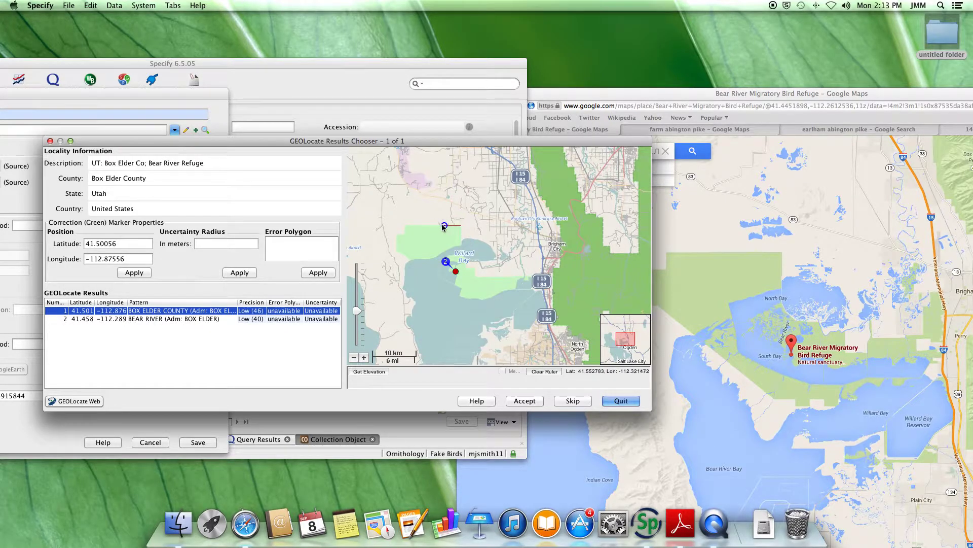
pyautogui.click(405, 225)
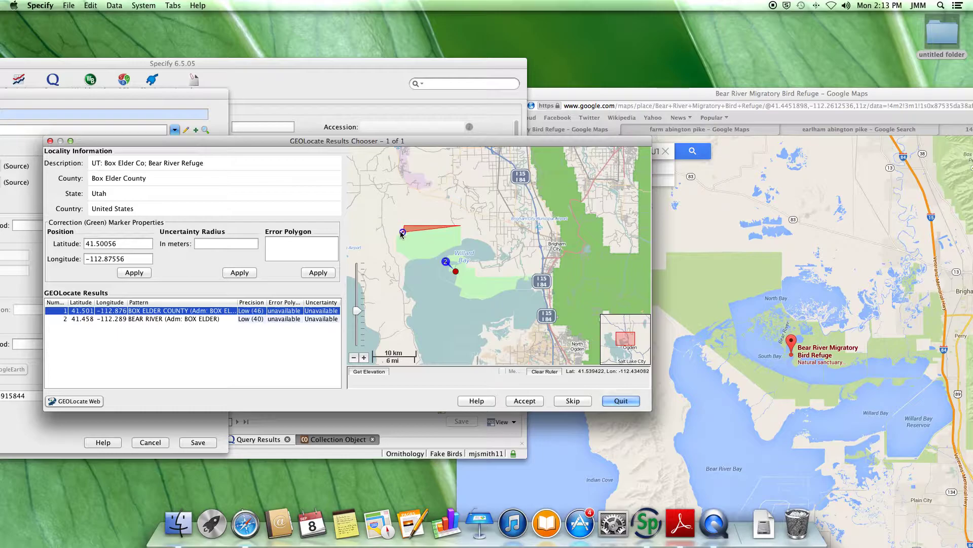
pyautogui.click(396, 231)
pyautogui.click(396, 250)
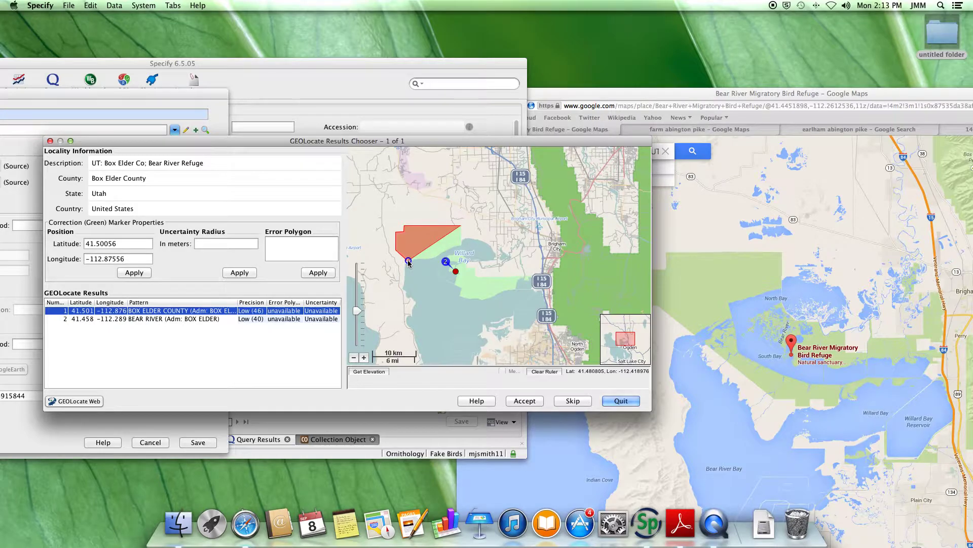
# Trace the error polygon along the refuge's southern edge, east to the interstate and back to the northern block, and finish it.
pyautogui.click(461, 289)
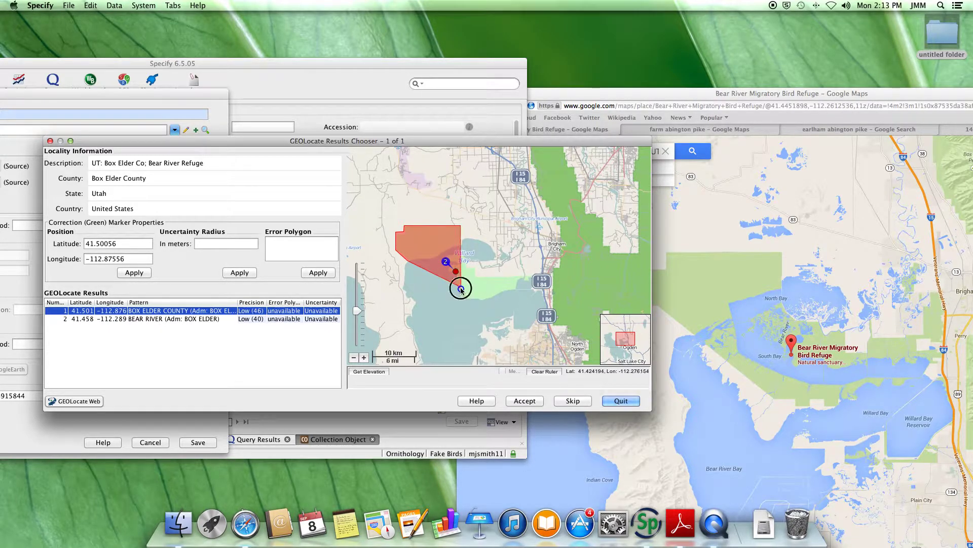
pyautogui.click(465, 296)
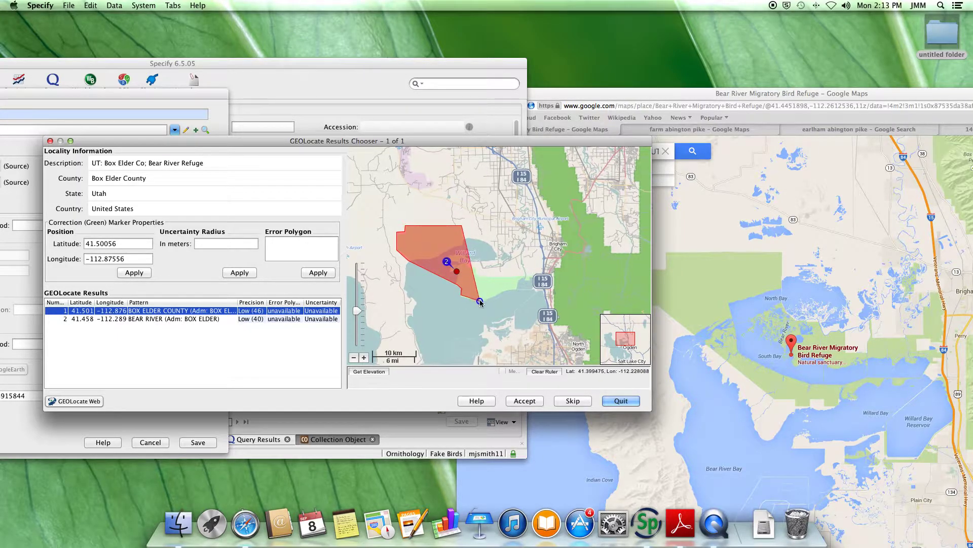
pyautogui.click(482, 300)
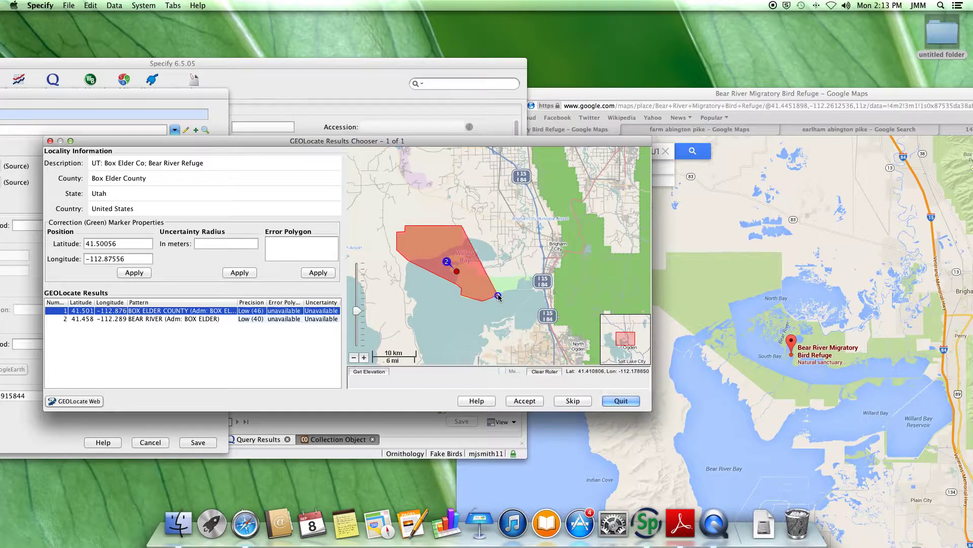
pyautogui.moveTo(512, 292); pyautogui.dragTo(534, 277)
pyautogui.click(533, 276)
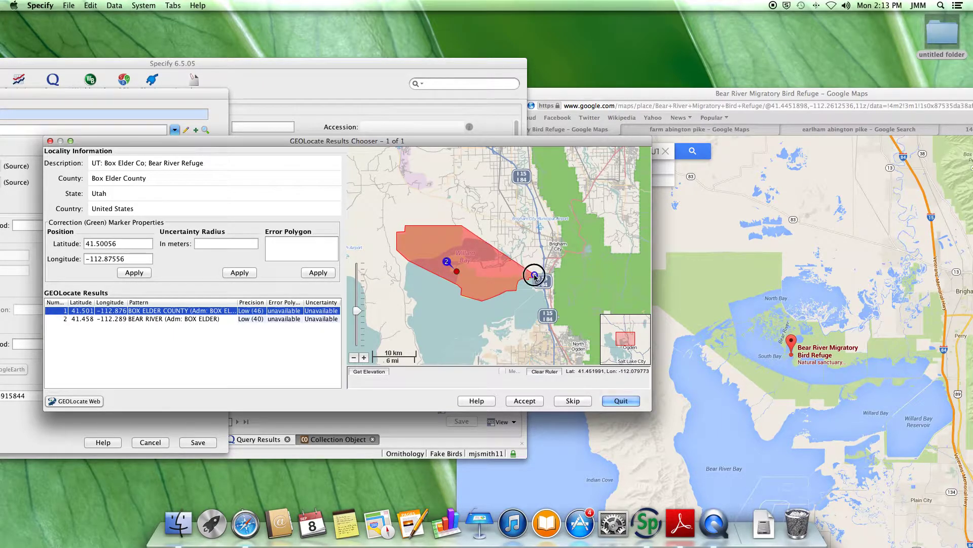
pyautogui.click(477, 277)
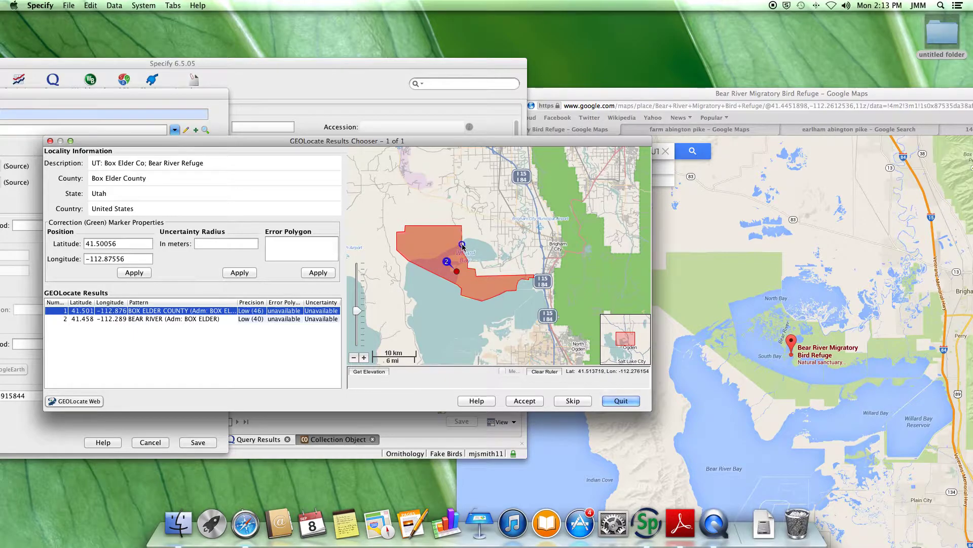
pyautogui.click(461, 247)
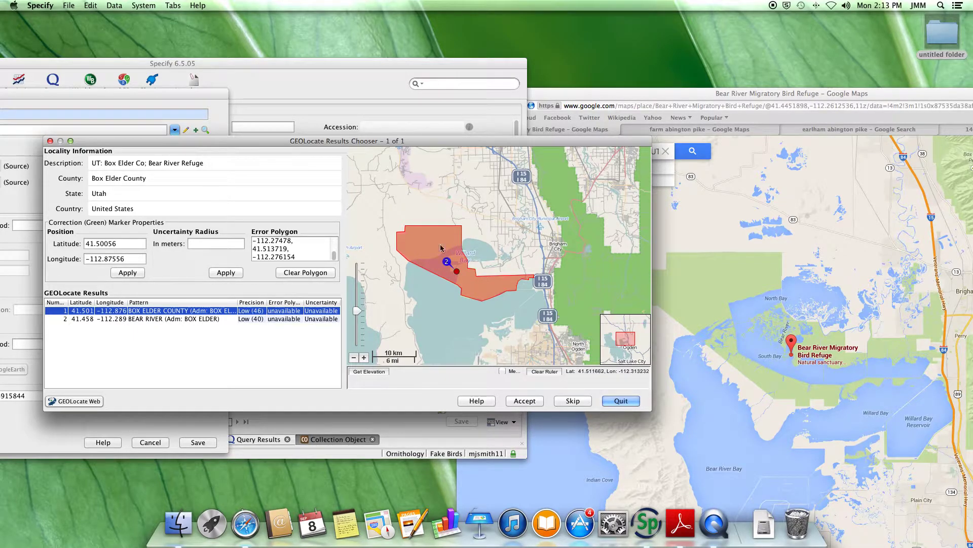
# Look through the error polygon coordinates, accept the GEOLocate result and bring the whole Locality form into view.
pyautogui.moveTo(334, 254); pyautogui.dragTo(335, 240)
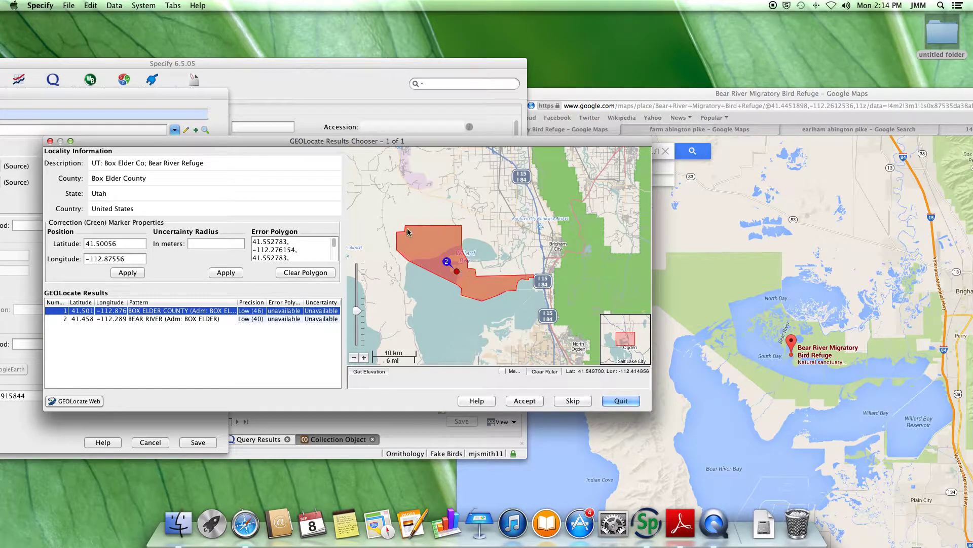
pyautogui.click(523, 403)
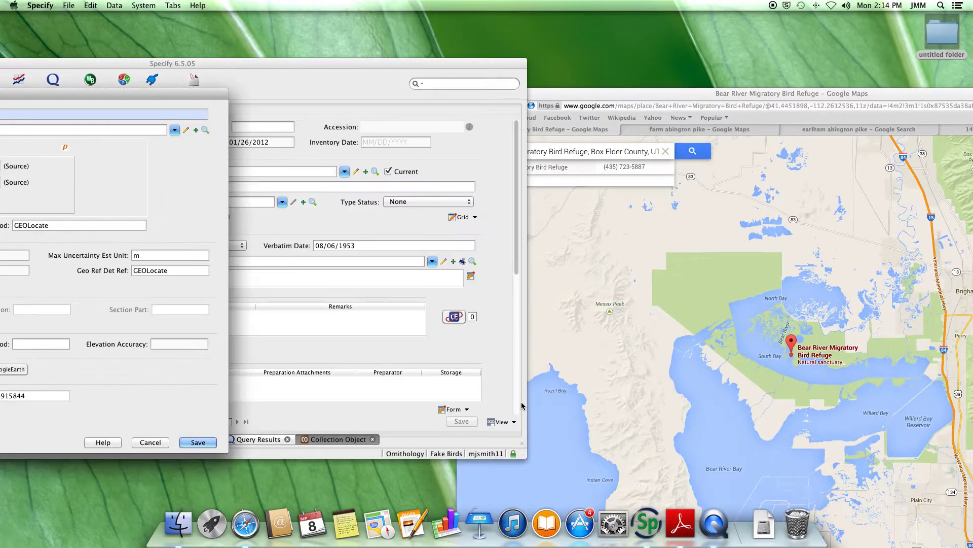
pyautogui.moveTo(48, 94); pyautogui.dragTo(493, 103)
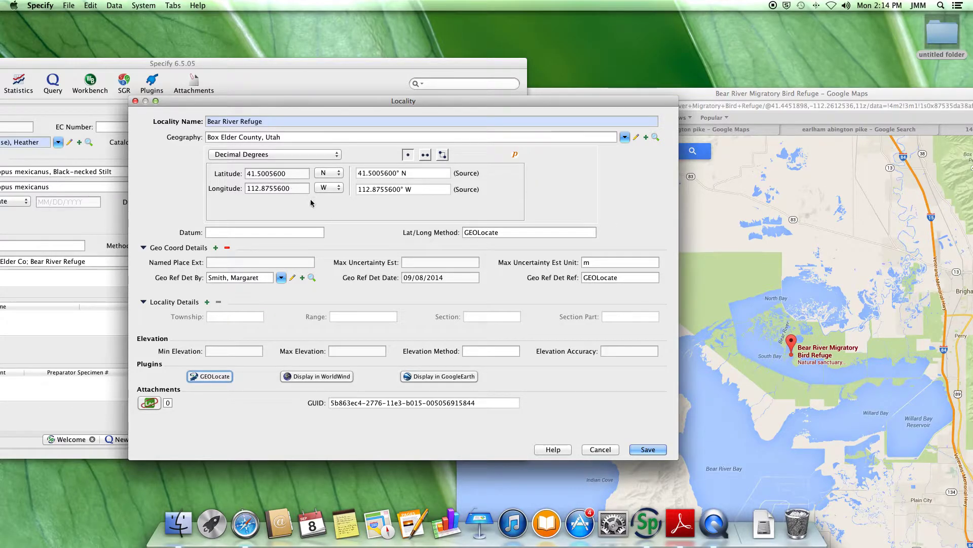
# Check the Lat/Long Method and Geo Ref Det Date on the Bear River Refuge locality and save the locality.
pyautogui.moveTo(464, 232); pyautogui.dragTo(506, 232)
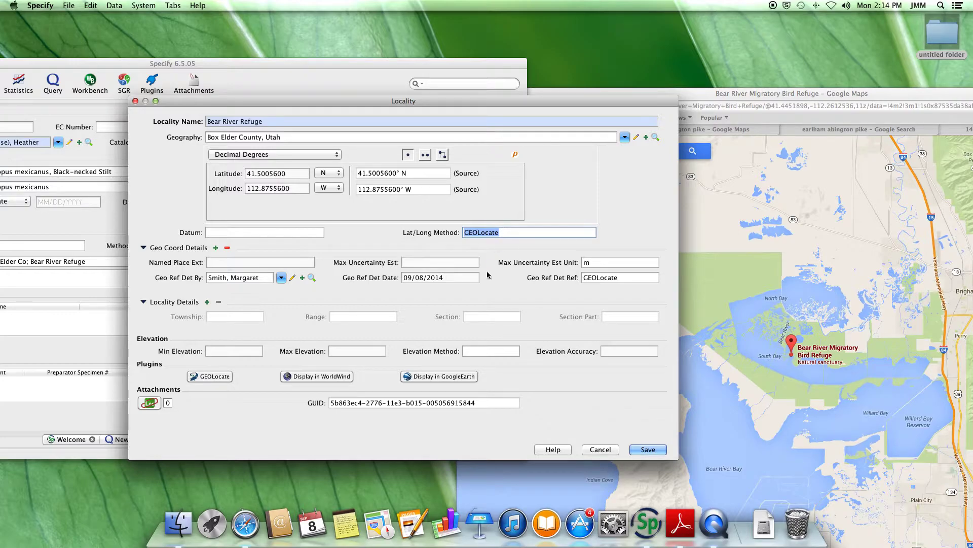
pyautogui.click(447, 278)
pyautogui.moveTo(447, 278); pyautogui.dragTo(401, 278)
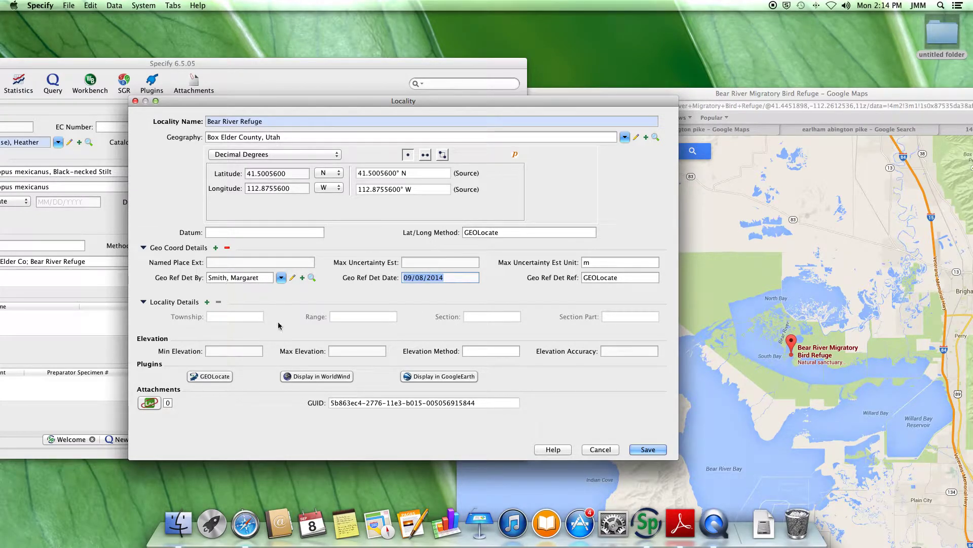
pyautogui.click(647, 450)
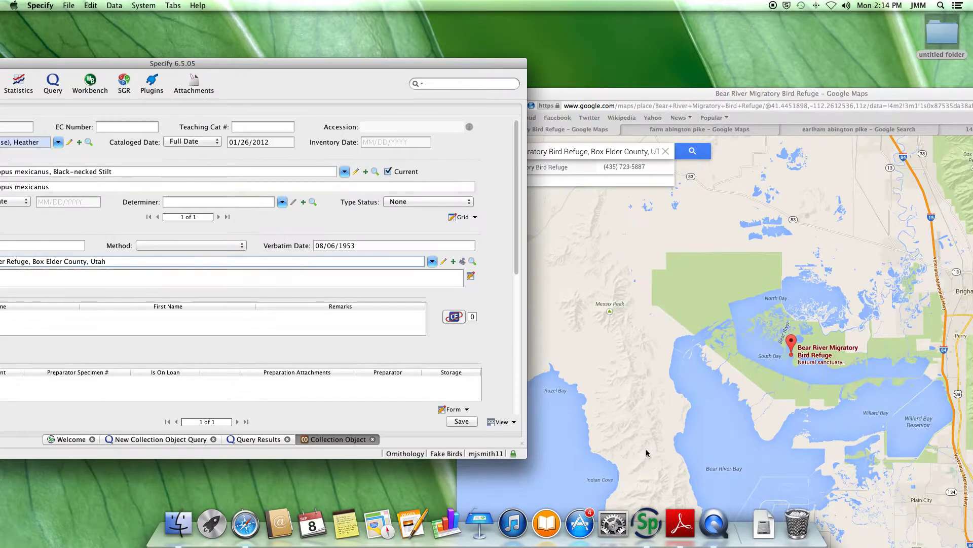
# Bring the specimen form fully into view, check its locality and save the collection object record.
pyautogui.moveTo(241, 62); pyautogui.dragTo(477, 51)
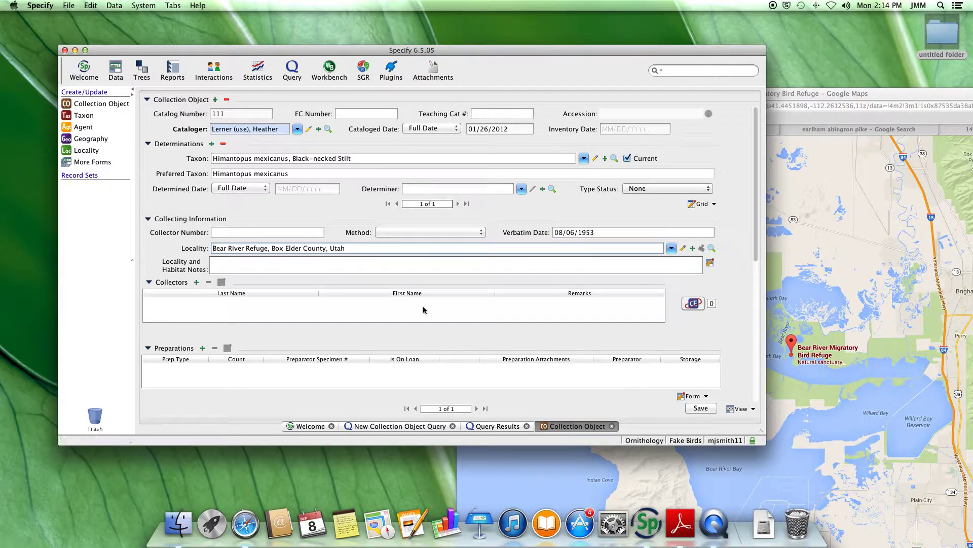
pyautogui.moveTo(348, 248); pyautogui.dragTo(206, 249)
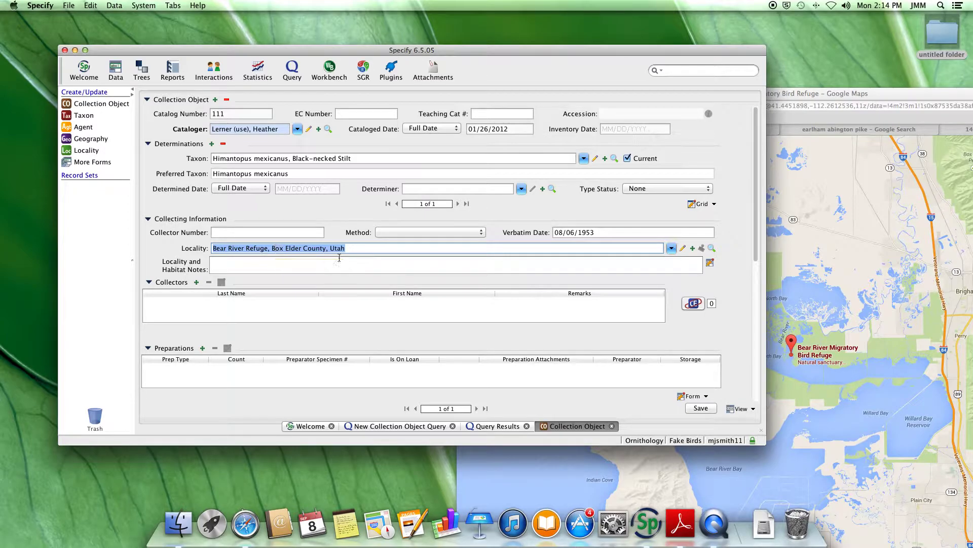
pyautogui.click(682, 249)
pyautogui.click(610, 417)
pyautogui.click(707, 410)
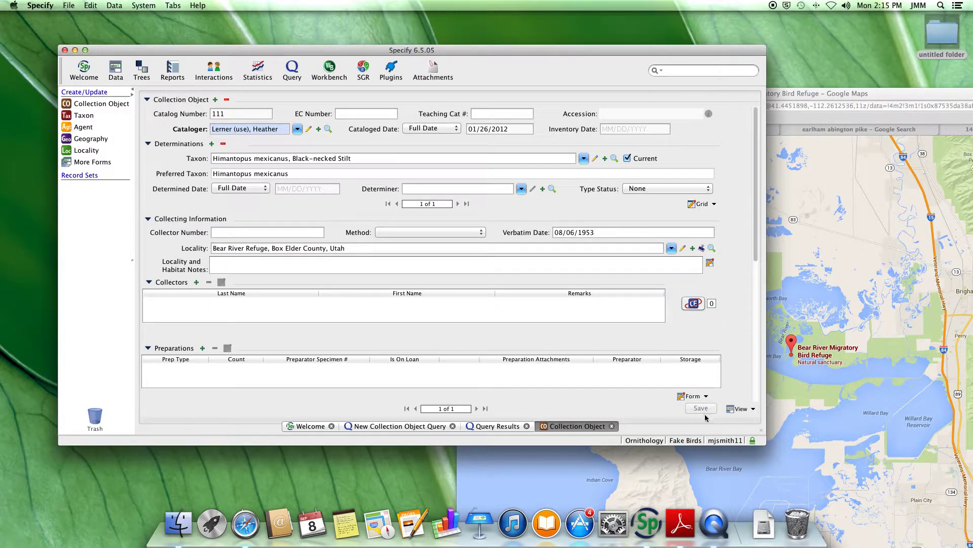
# Close the specimen record and query results, query for Catalog Number 112 and open the matching record.
pyautogui.click(612, 426)
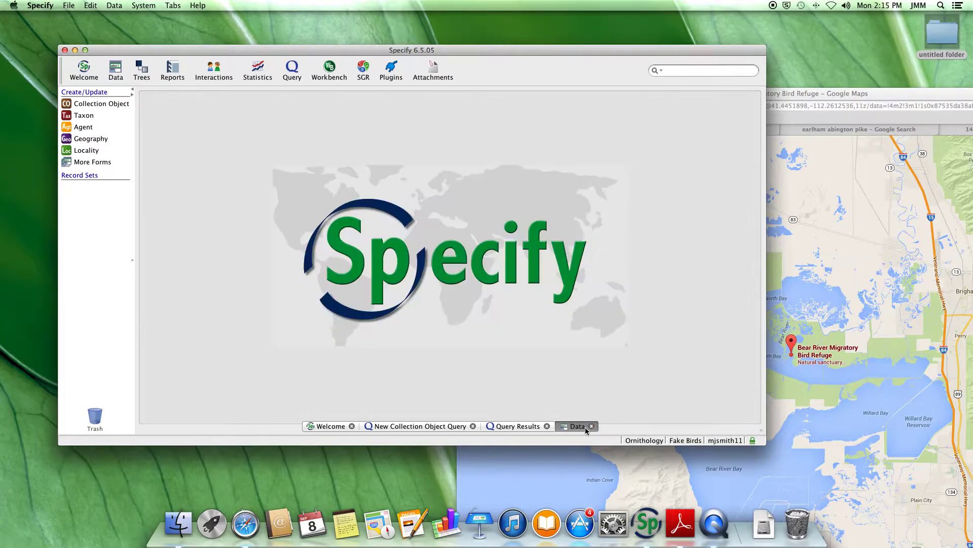
pyautogui.click(591, 425)
pyautogui.click(554, 426)
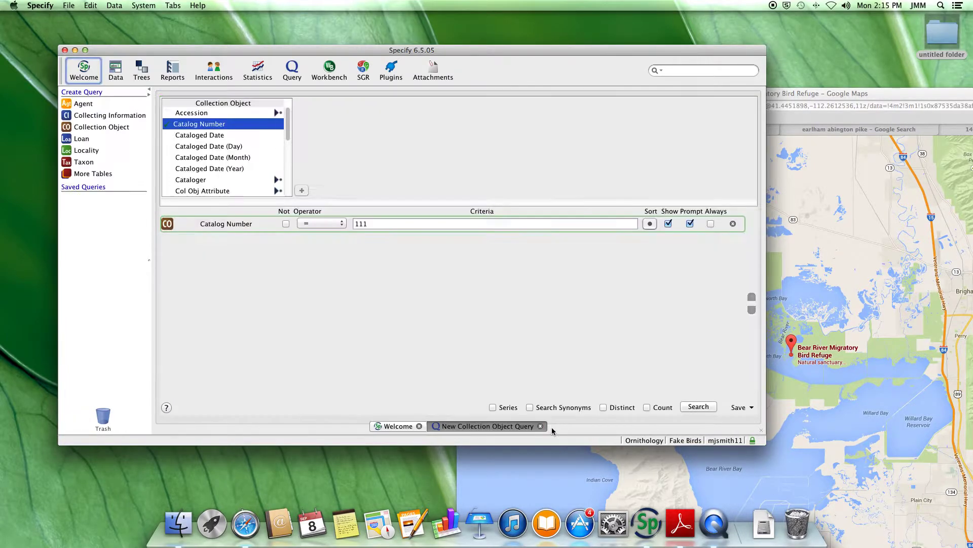
pyautogui.click(376, 223)
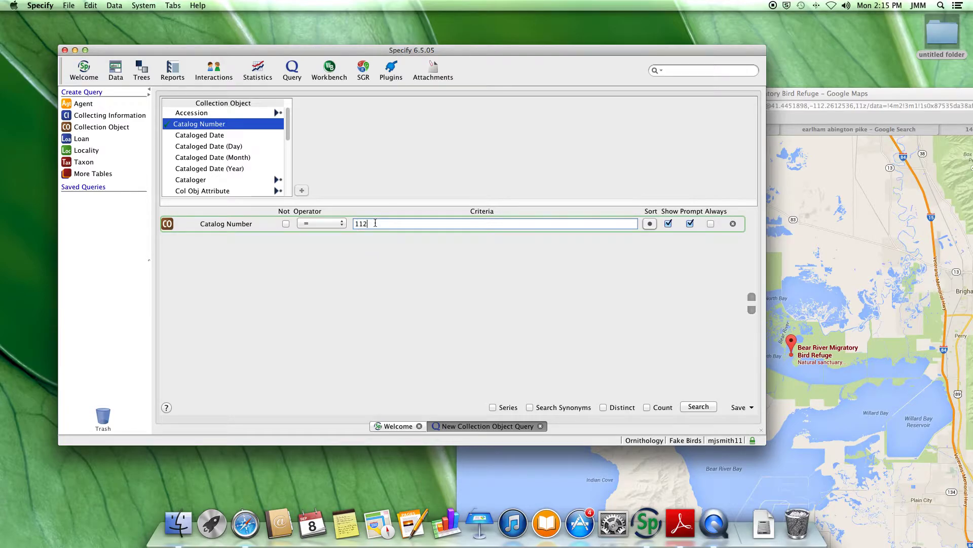
pyautogui.press('Return')
pyautogui.doubleClick(118, 121)
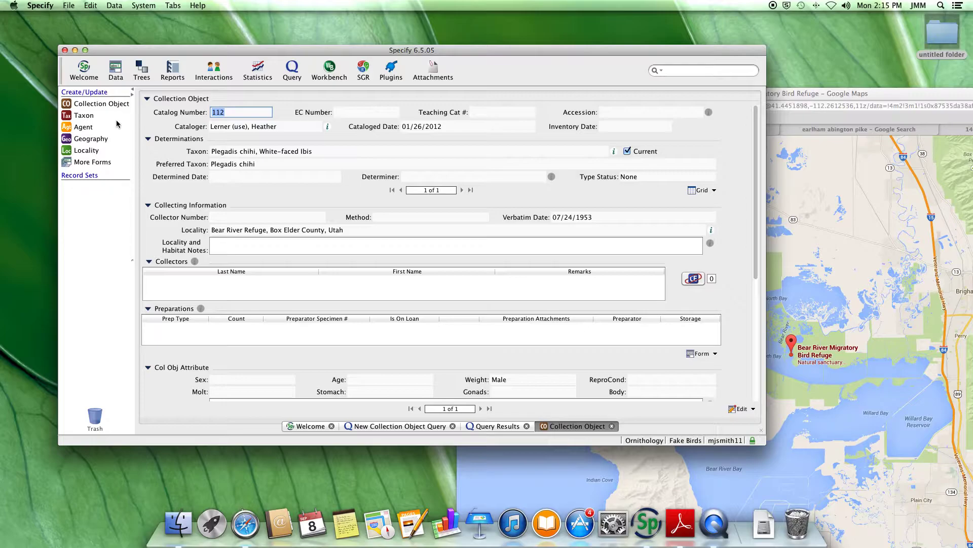
# Check the locality of specimen 112, and close its record and the query results.
pyautogui.click(292, 229)
pyautogui.click(612, 426)
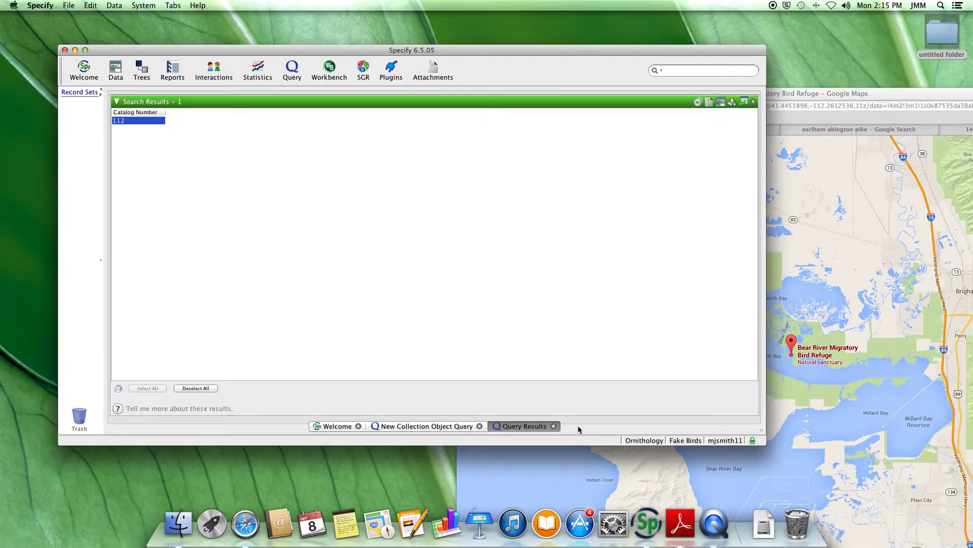
pyautogui.click(552, 426)
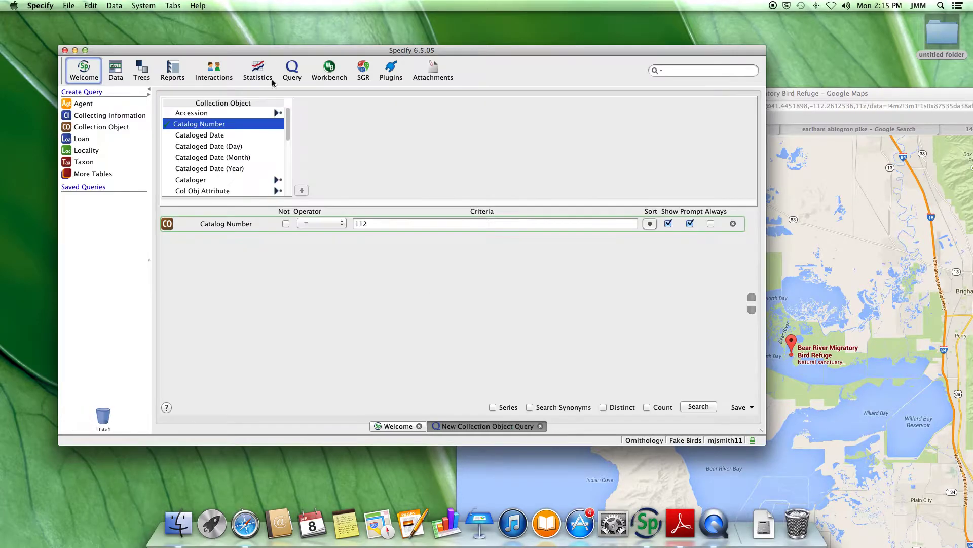
# Query for Catalog Number 113, open the matching specimen record and check its locality.
pyautogui.click(376, 223)
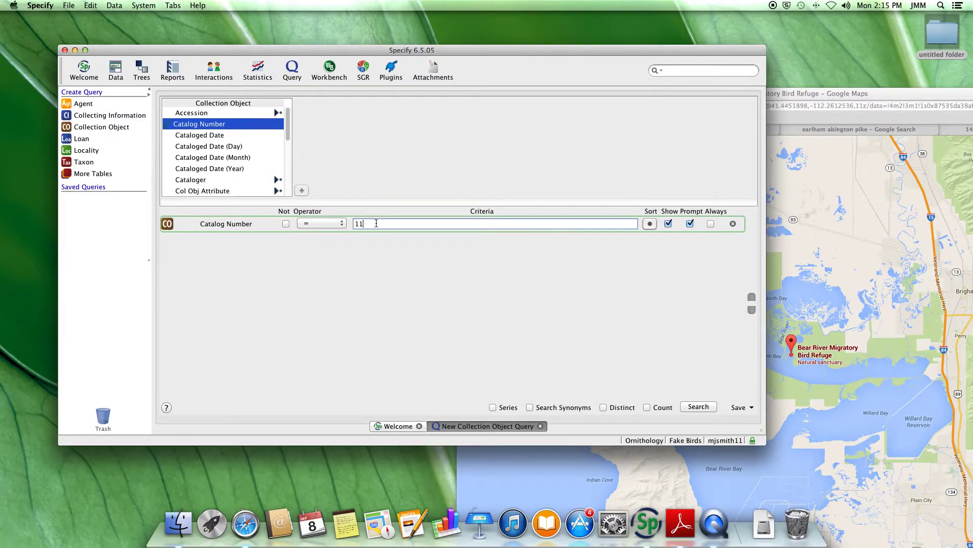
pyautogui.write('3')
pyautogui.click(706, 408)
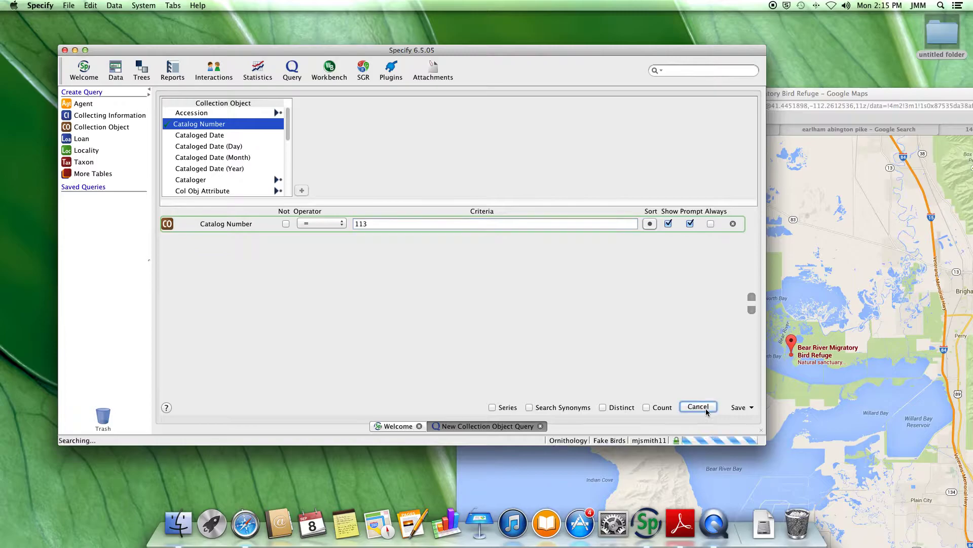
pyautogui.doubleClick(122, 121)
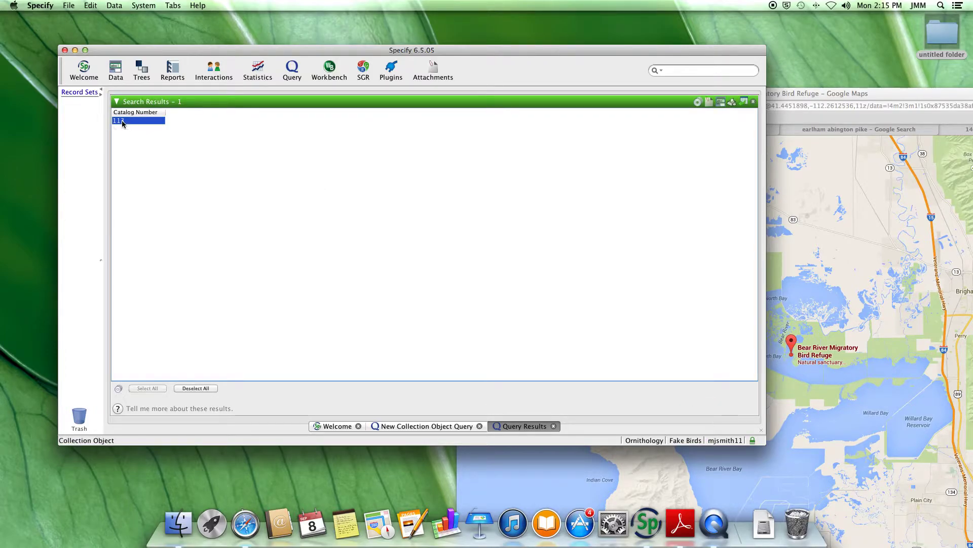
pyautogui.moveTo(371, 231); pyautogui.dragTo(209, 231)
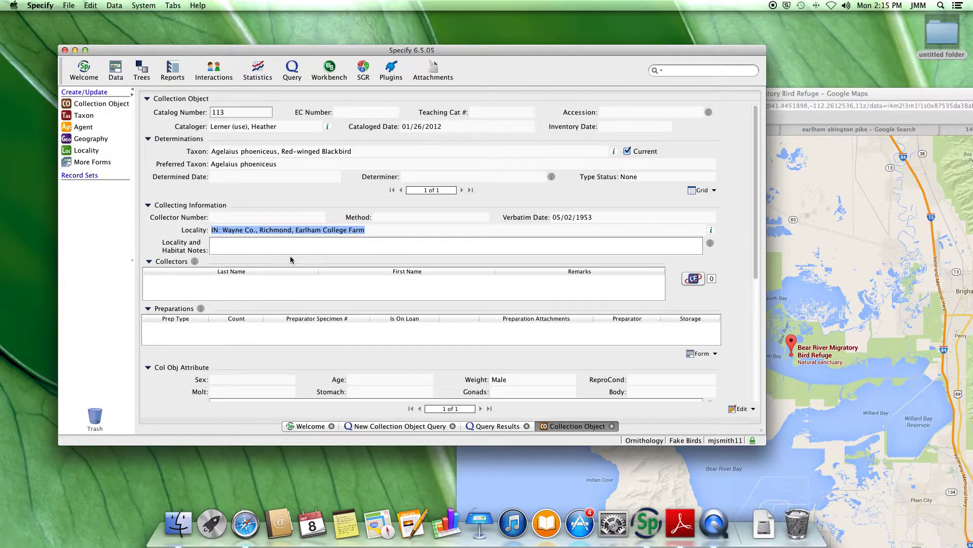
# Open the locality of specimen 113 for editing and search geography for *Earlham*.
pyautogui.click(743, 409)
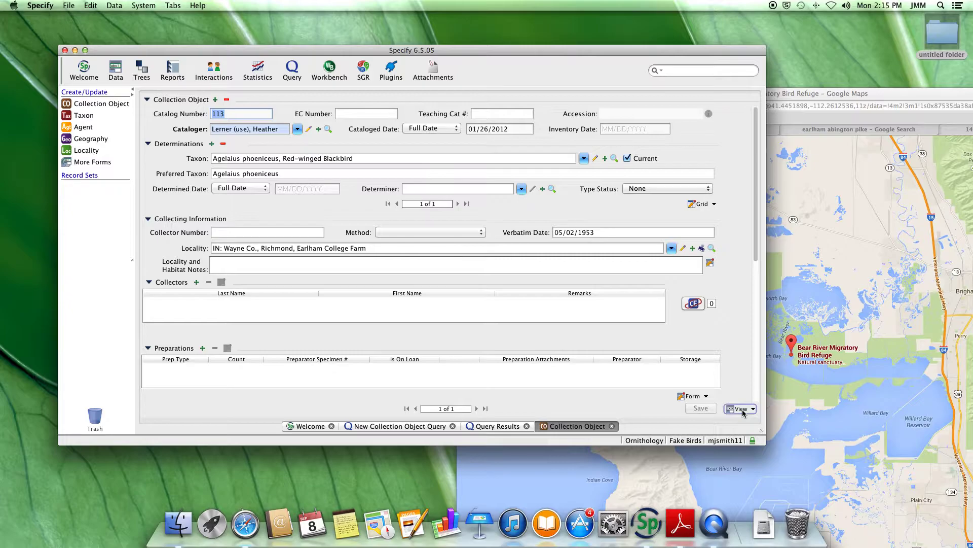
pyautogui.click(683, 248)
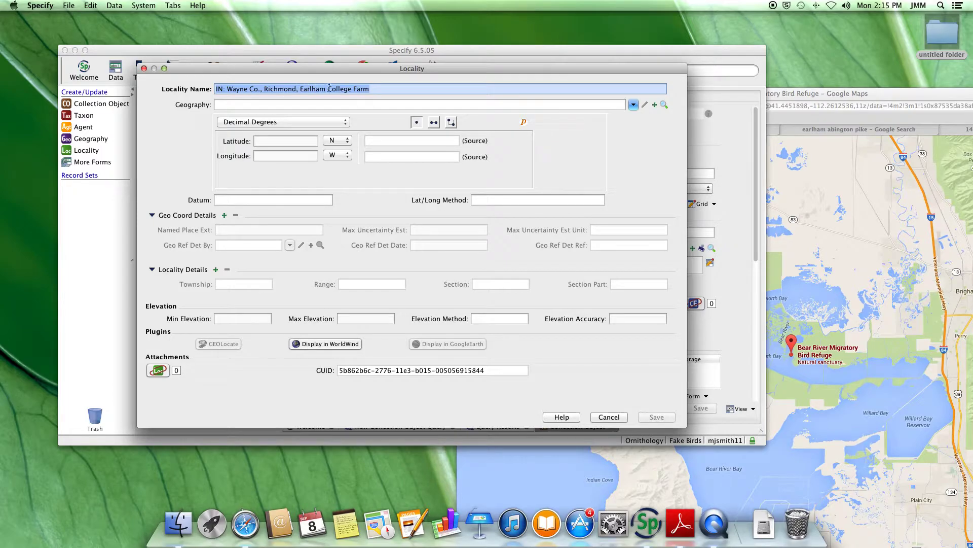
pyautogui.click(664, 105)
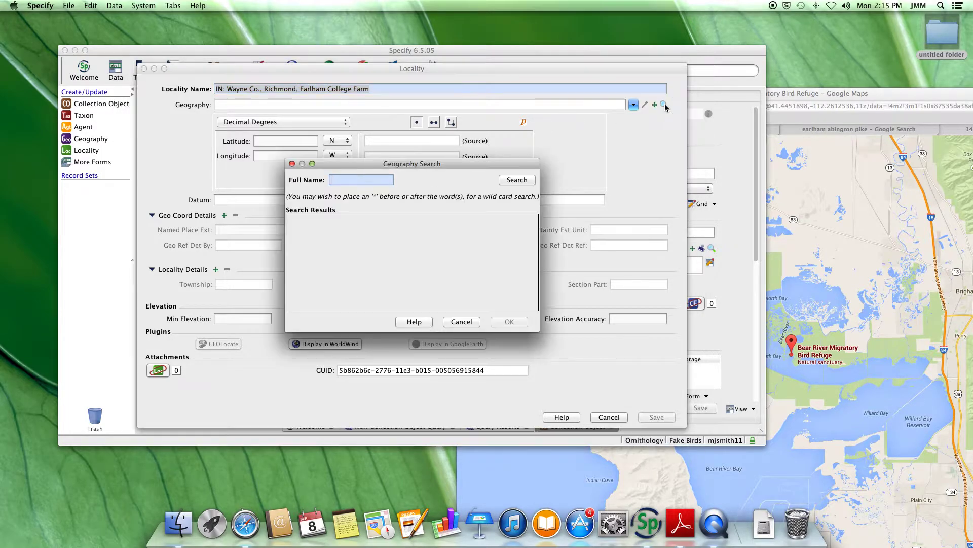
pyautogui.click(343, 181)
pyautogui.press('Return')
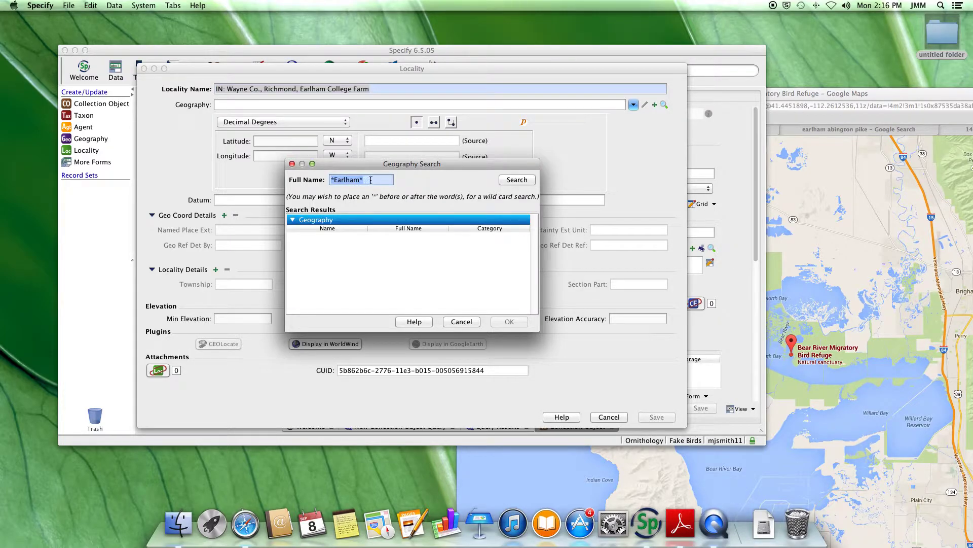
# Search geography for Richmond, with the wildcard form *Richmond* as the final search term.
pyautogui.write('Richmond')
pyautogui.press('Return')
pyautogui.write('*Righmond*')
pyautogui.press('Return')
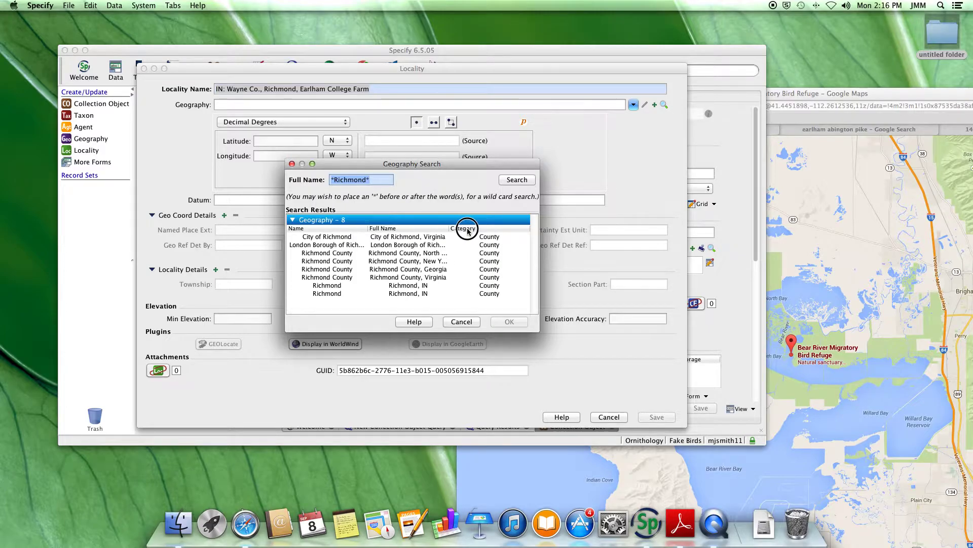
# Set the locality's geography to Richmond, IN, and highlight the state, county and city prefix in the locality name.
pyautogui.click(424, 296)
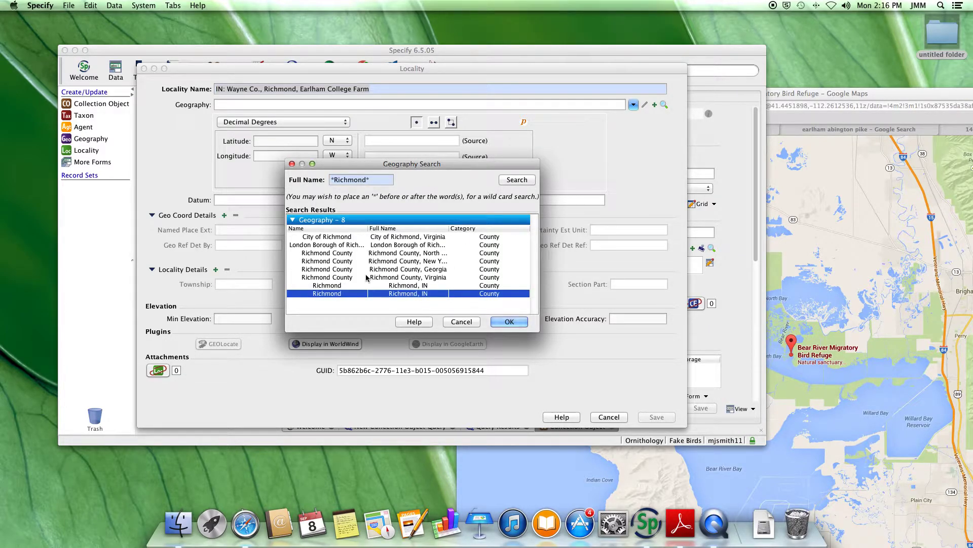
pyautogui.click(507, 322)
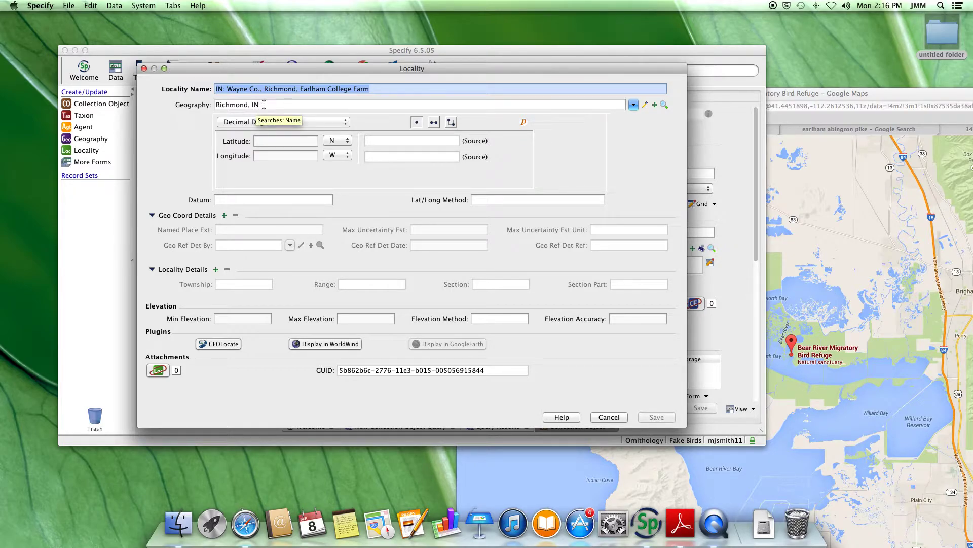
pyautogui.click(301, 89)
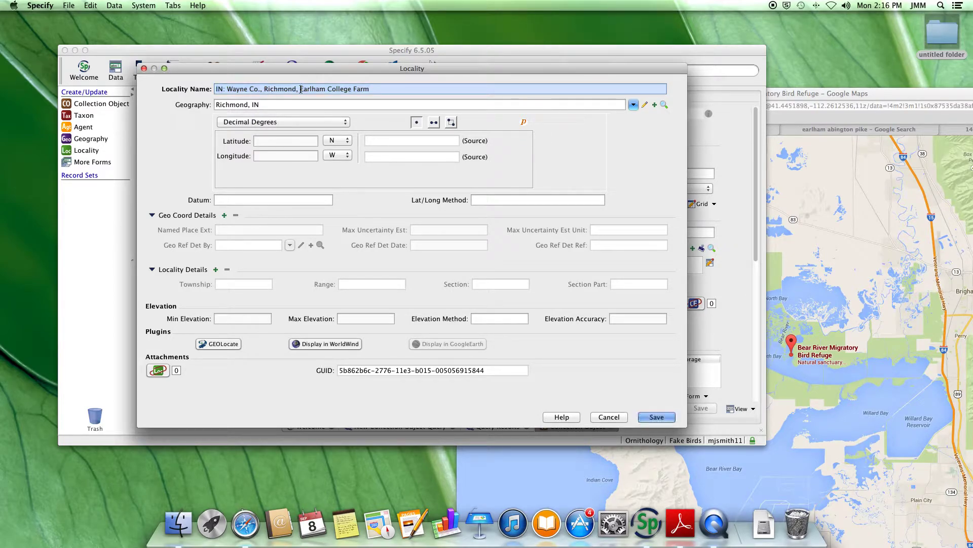
pyautogui.moveTo(300, 89); pyautogui.dragTo(203, 90)
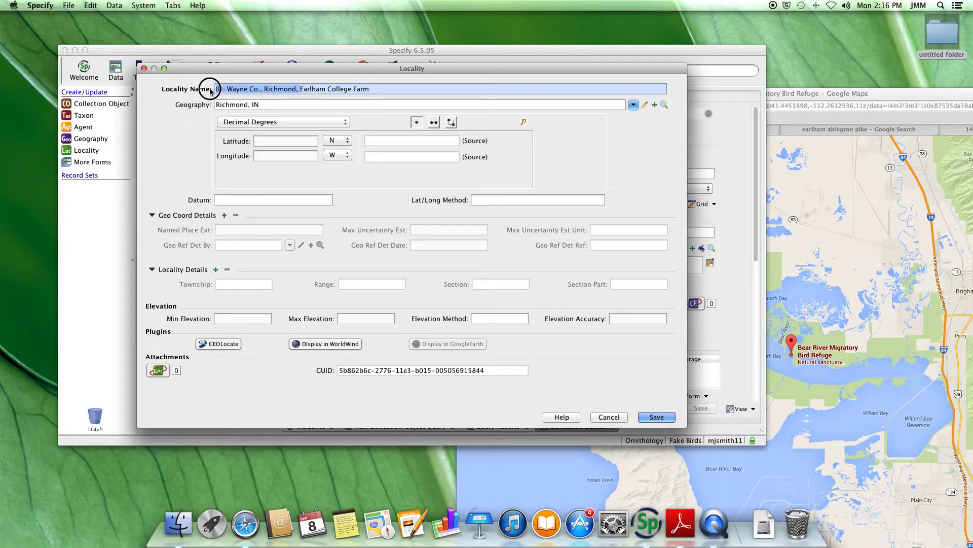
# Search geography for Wayne, using the wildcard form *Wayne*, and set the locality's geography to Wayne, IN.
pyautogui.click(664, 105)
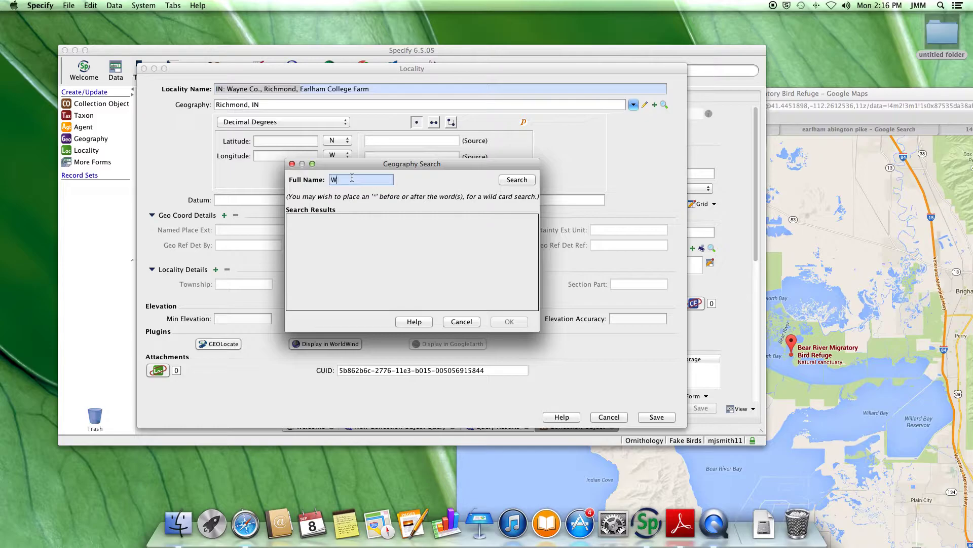
pyautogui.write('Wayne')
pyautogui.press('Return')
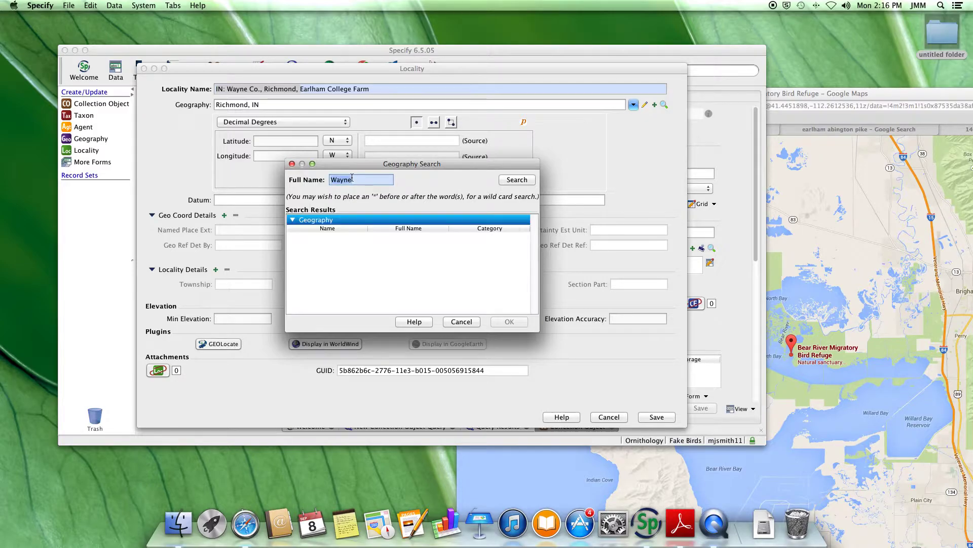
pyautogui.write('*Wayne*')
pyautogui.press('Return')
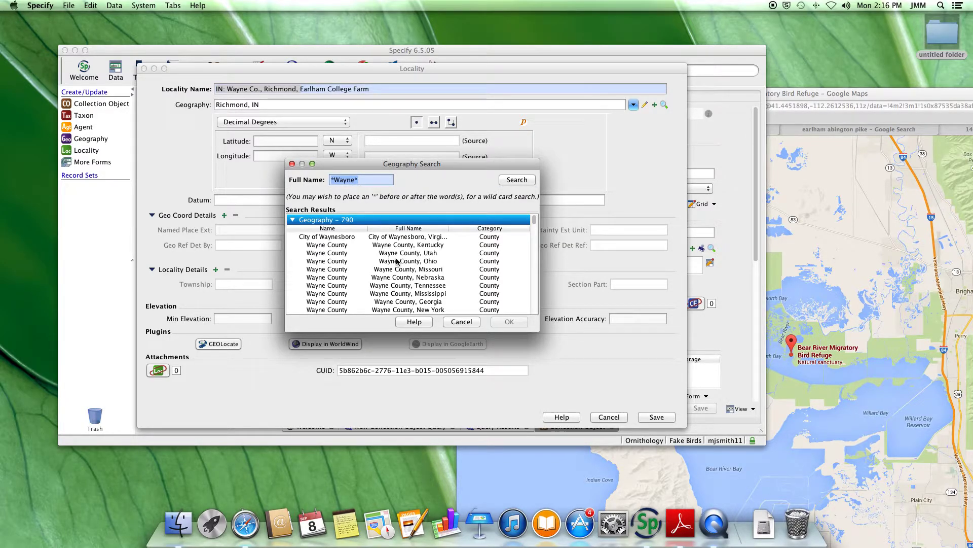
pyautogui.scroll(-5, 397, 261)
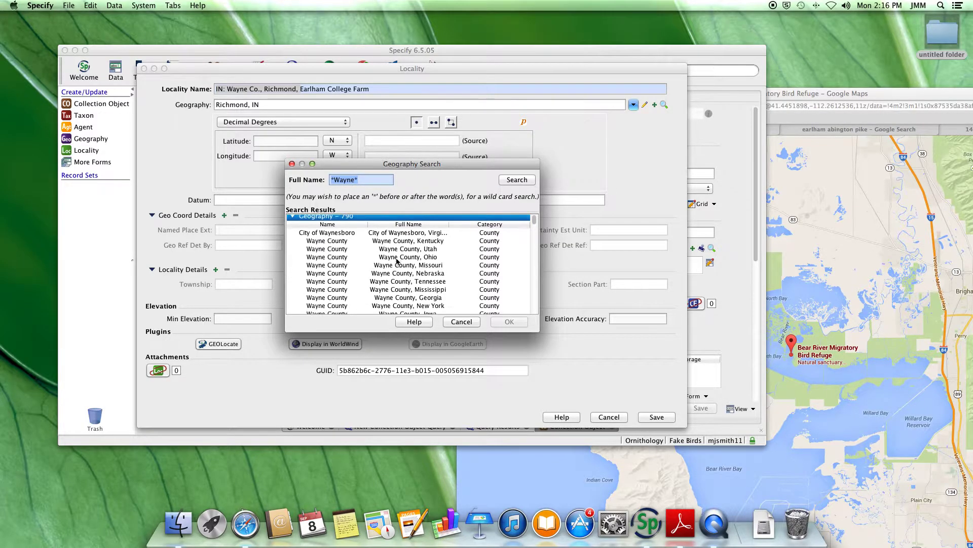
pyautogui.click(534, 224)
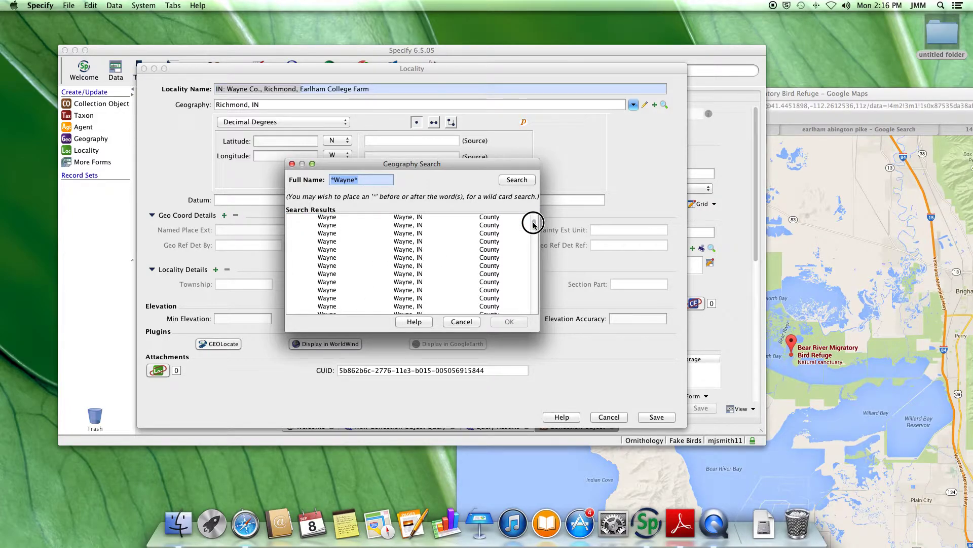
pyautogui.click(488, 240)
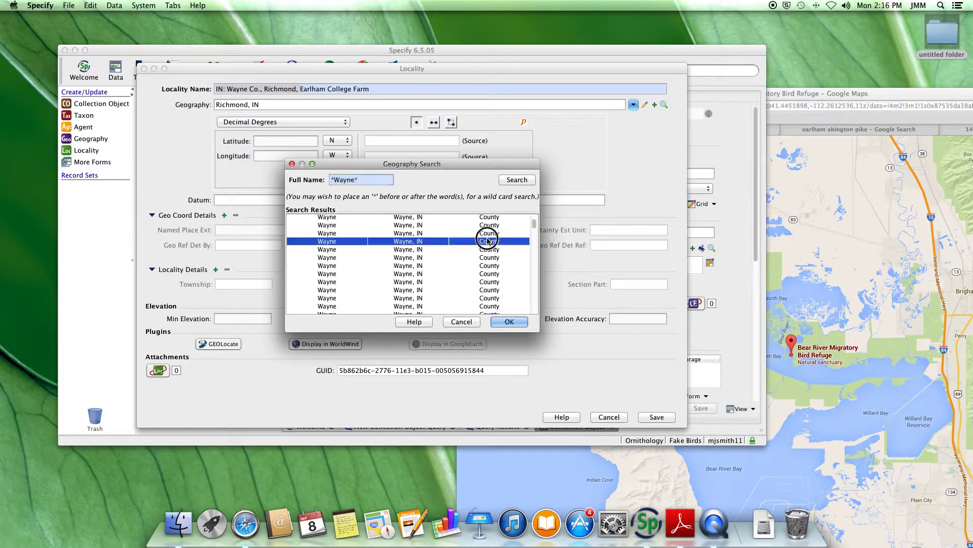
pyautogui.click(518, 323)
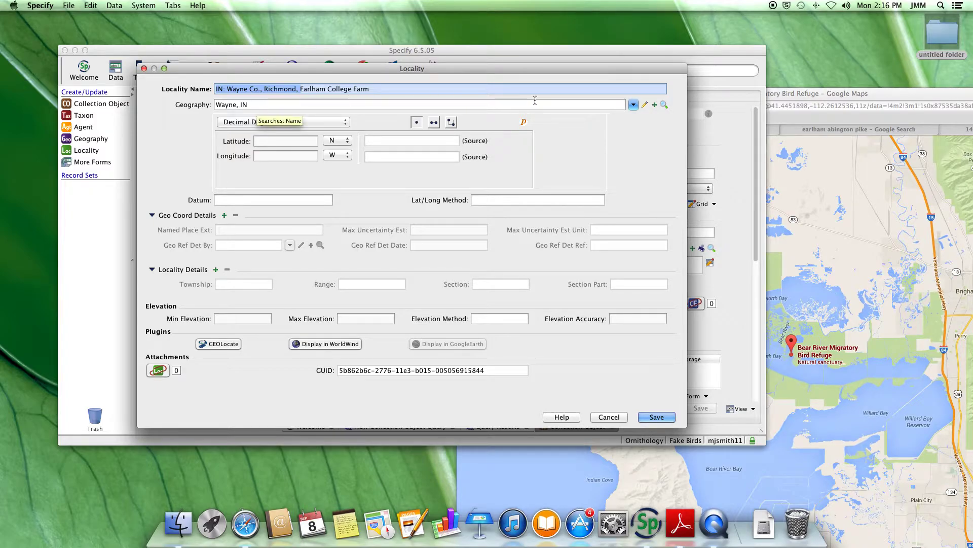
# Search geography for *Richmond* and change the locality's geography to Richmond, IN.
pyautogui.click(664, 104)
pyautogui.write('*Richmond*')
pyautogui.press('Return')
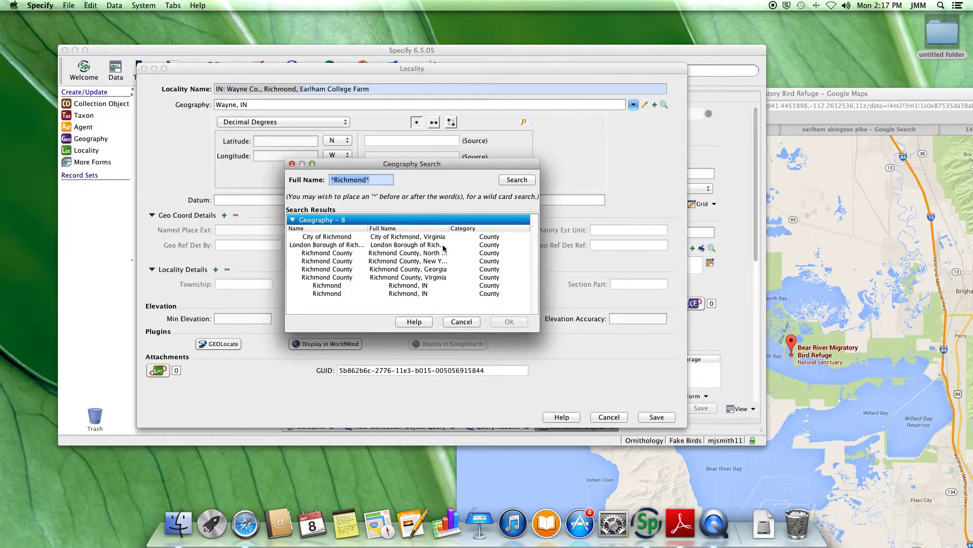
pyautogui.click(424, 286)
pyautogui.click(509, 322)
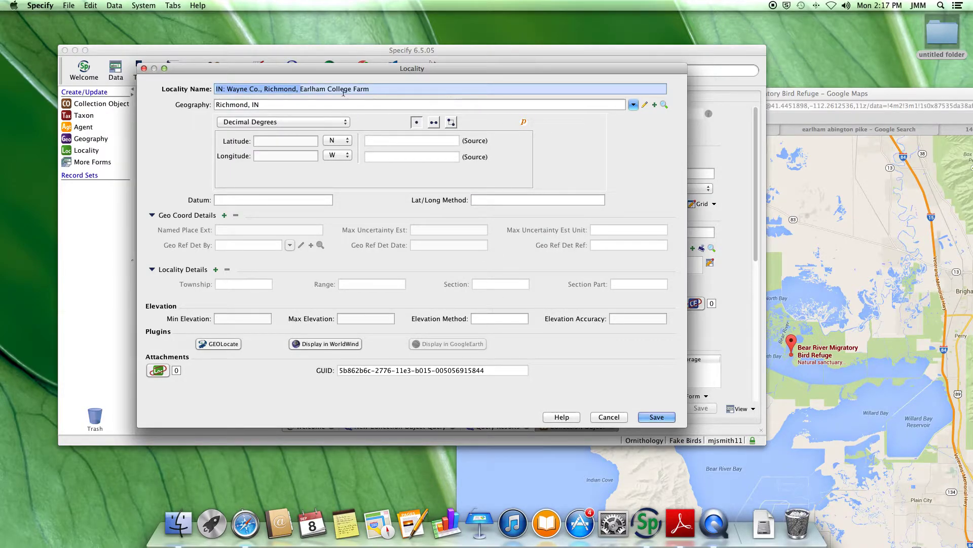
# Shorten the locality name to "Earlham College Farm" by removing the state, county and city prefix, and try to georeference it with GEOLocate.
pyautogui.click(301, 89)
pyautogui.moveTo(301, 89); pyautogui.dragTo(211, 85)
pyautogui.press('BackSpace')
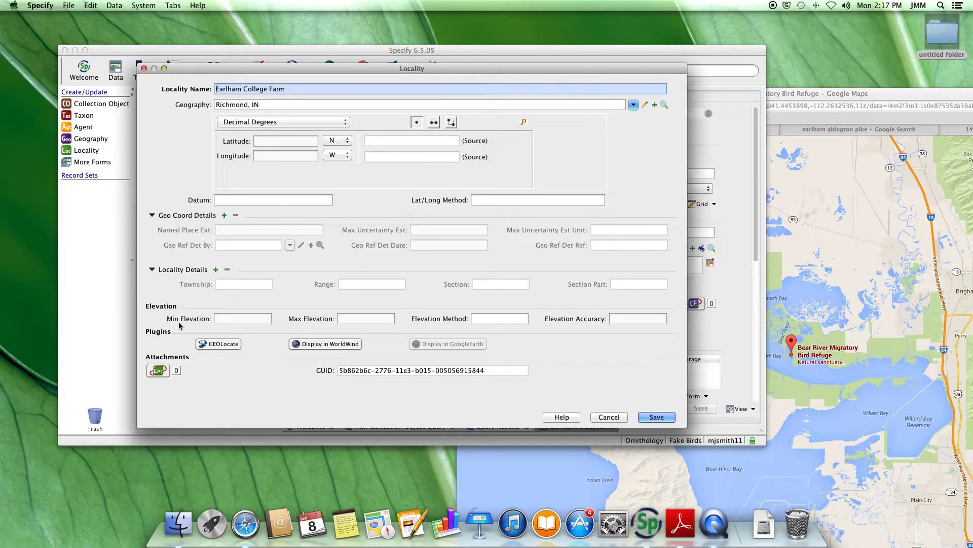
pyautogui.click(213, 345)
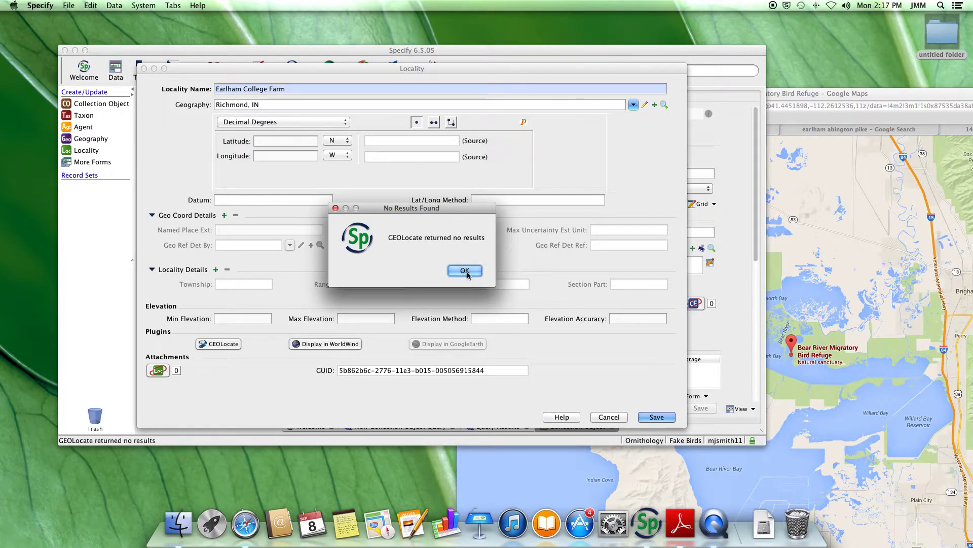
pyautogui.click(465, 271)
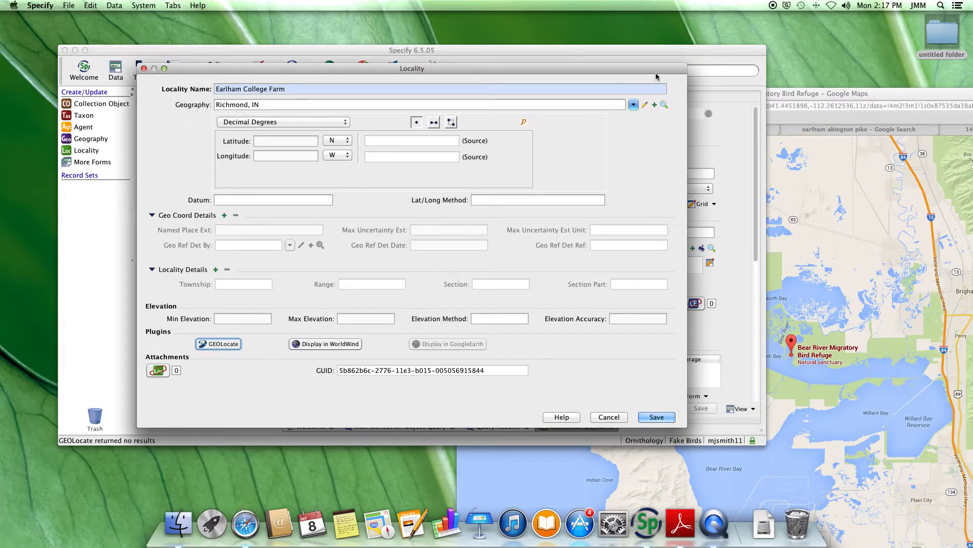
# Search geography for *Earlham*, and try further wildcard searches ending with *Wayne*.
pyautogui.click(665, 104)
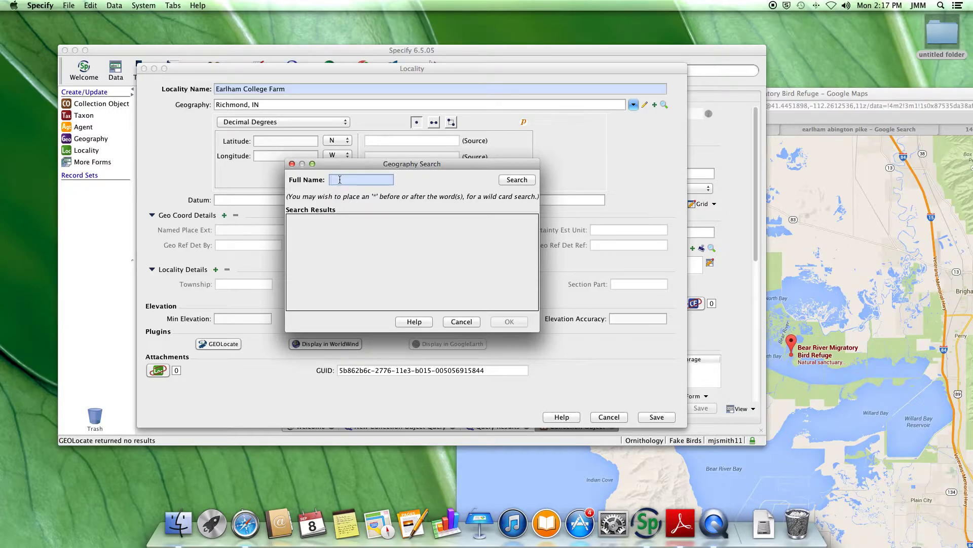
pyautogui.write('*Earlham*')
pyautogui.press('Return')
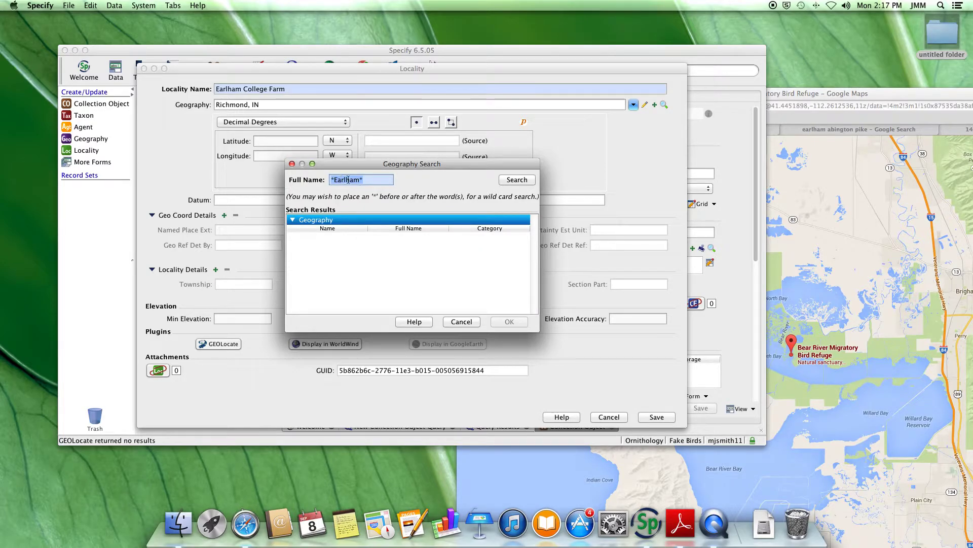
pyautogui.write('*')
pyautogui.write('mond*=')
pyautogui.press('BackSpace')
pyautogui.press('Return')
pyautogui.moveTo(355, 181); pyautogui.dragTo(460, 185)
pyautogui.press('BackSpace')
pyautogui.press('Return')
pyautogui.click(522, 181)
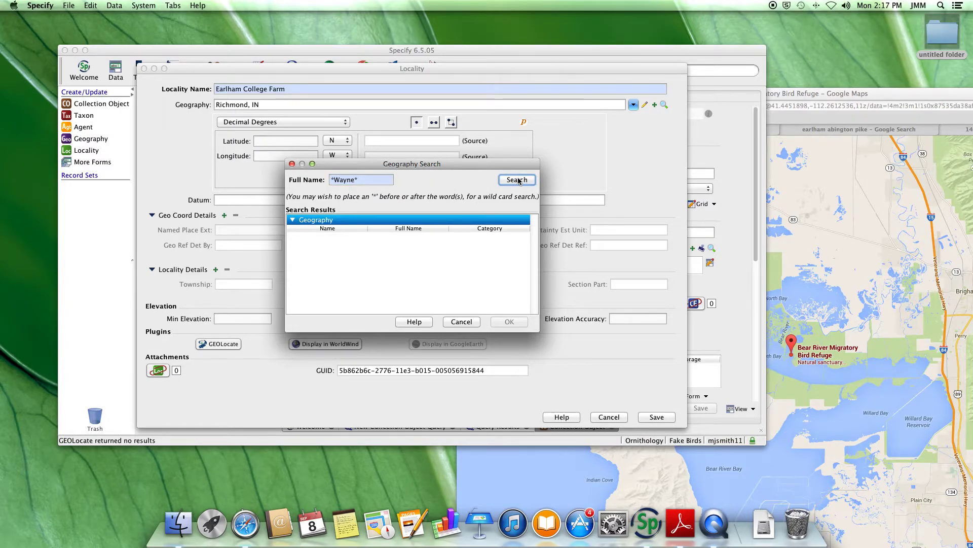
# Search geography for *Wayne* again and set the locality's geography to Wayne County, Indiana.
pyautogui.click(365, 180)
pyautogui.write('*Wayne*')
pyautogui.press('Return')
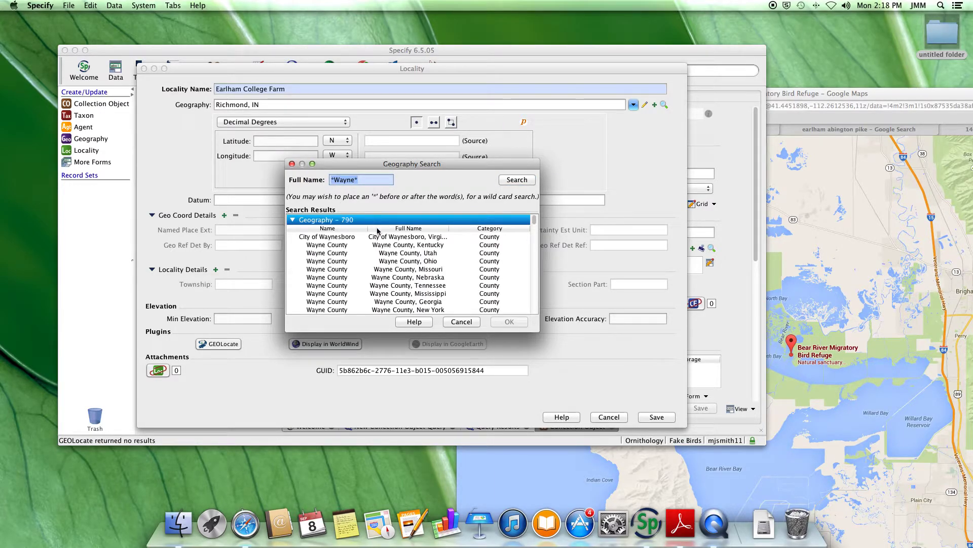
pyautogui.scroll(-2, 385, 245)
pyautogui.scroll(-2, 385, 245)
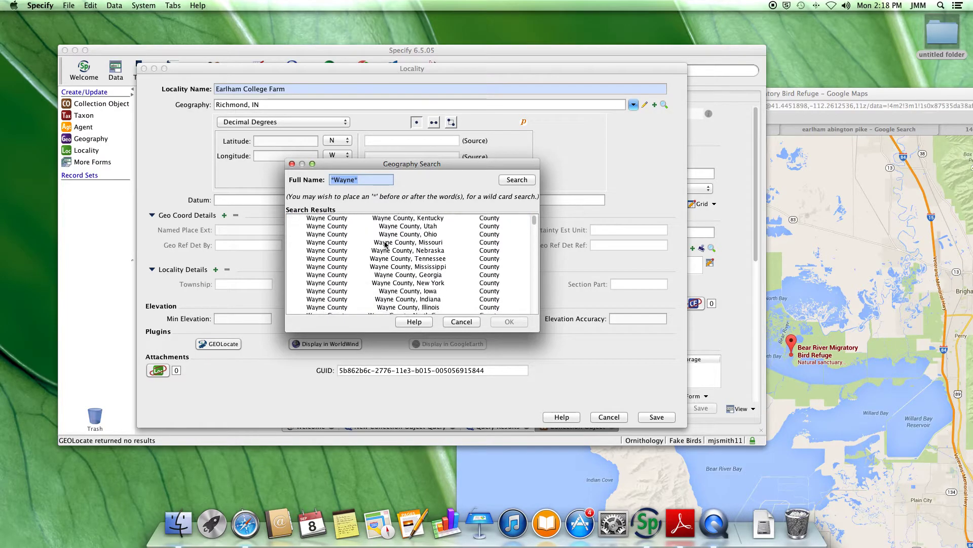
pyautogui.click(404, 291)
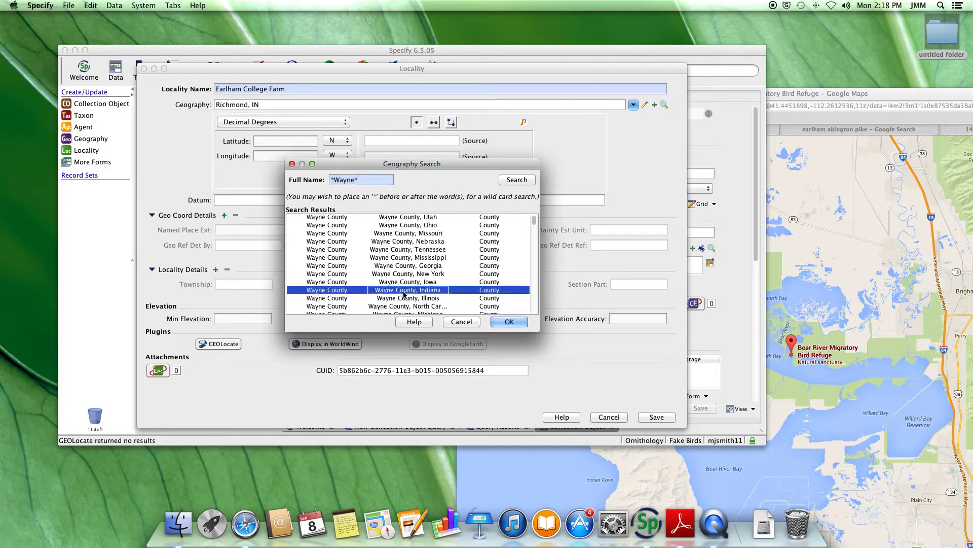
pyautogui.click(511, 322)
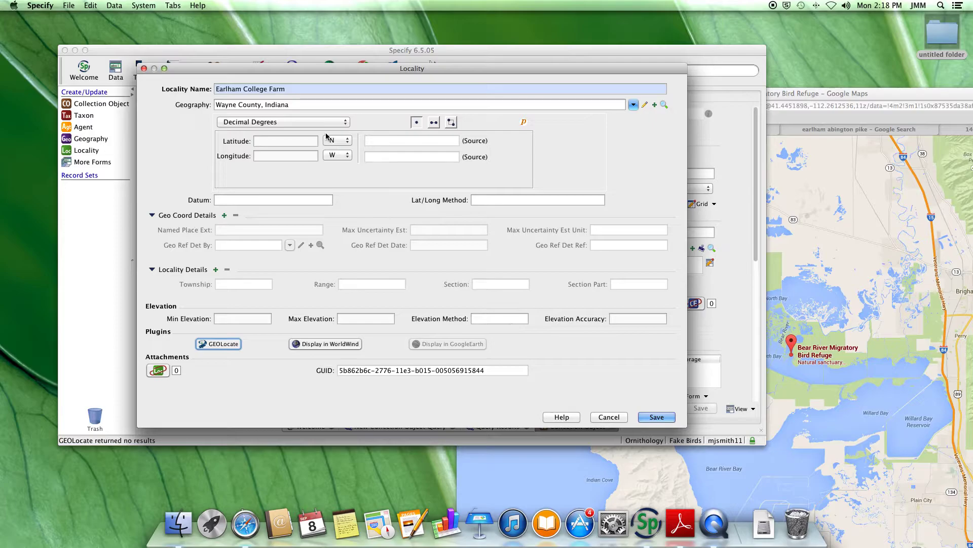
# Change the locality name to "Richmond, Earlham College Farm", run GEOLocate and view its results.
pyautogui.click(284, 89)
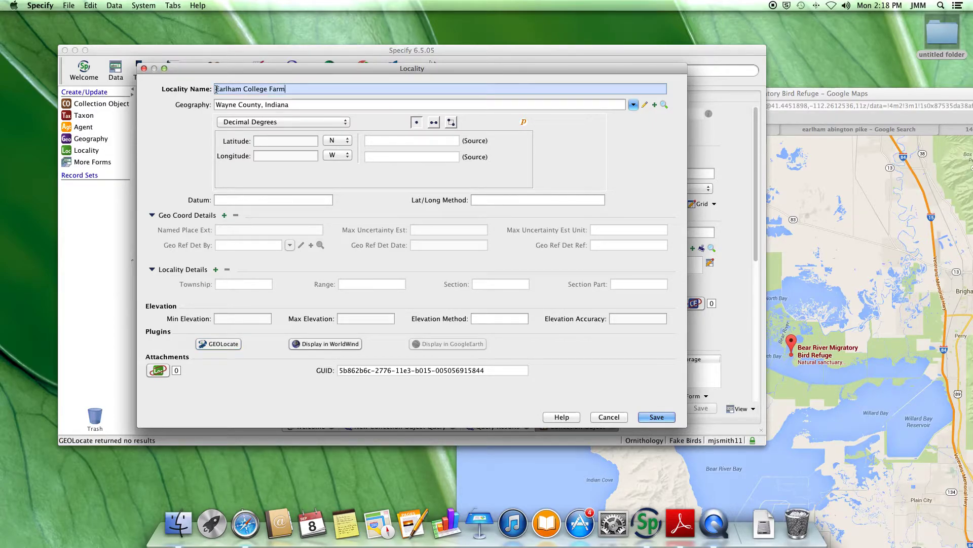
pyautogui.write('Richmond,')
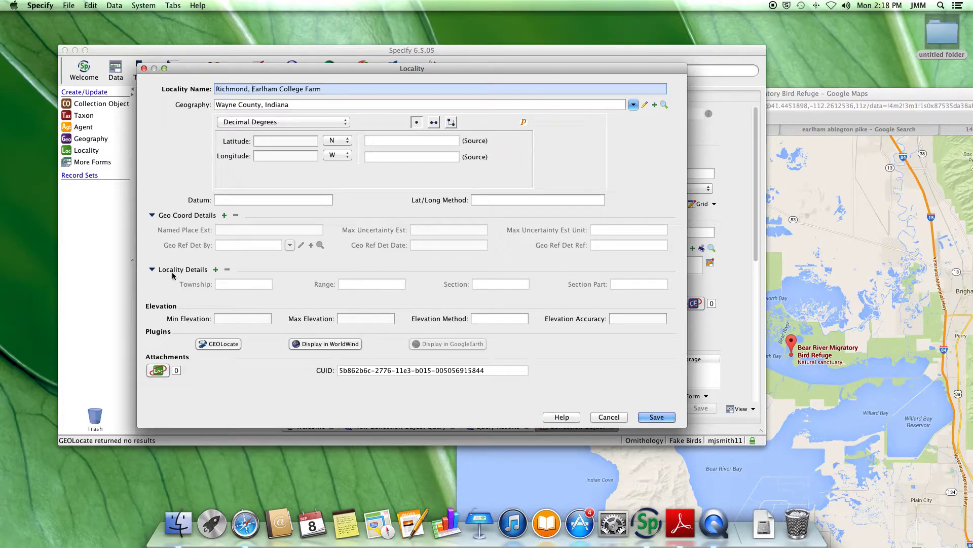
pyautogui.click(223, 343)
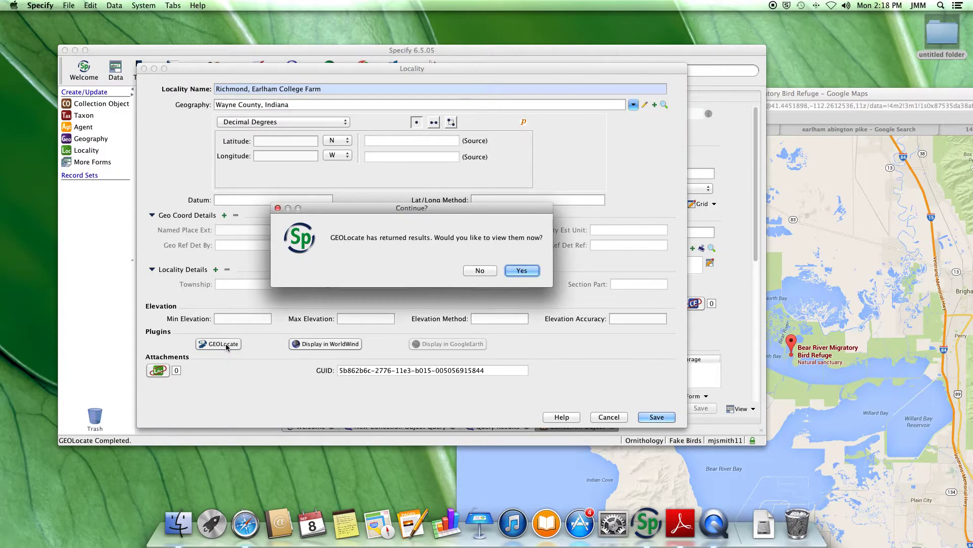
pyautogui.click(524, 270)
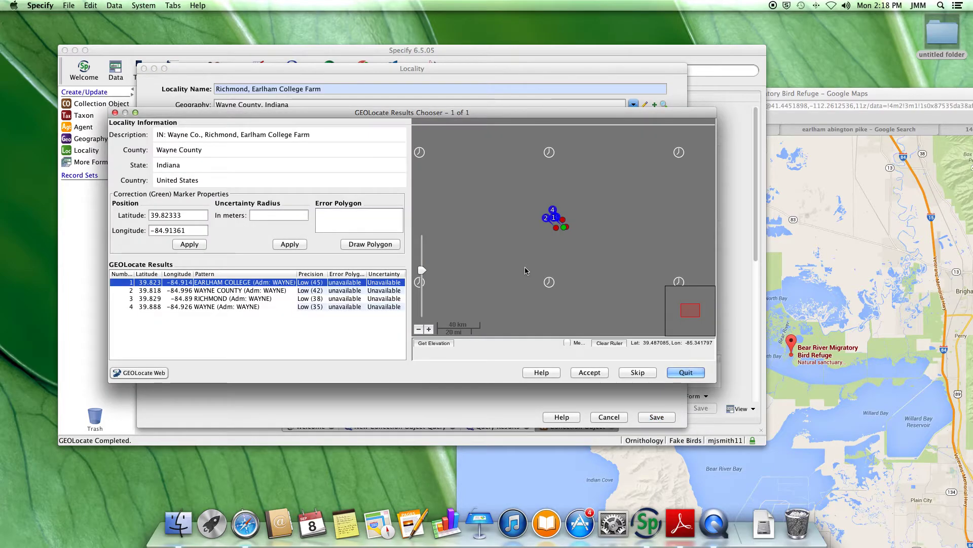
# Select the EARLHAM COLLEGE result and examine the map from the college campus south along Abington Pike to Test Road.
pyautogui.click(228, 283)
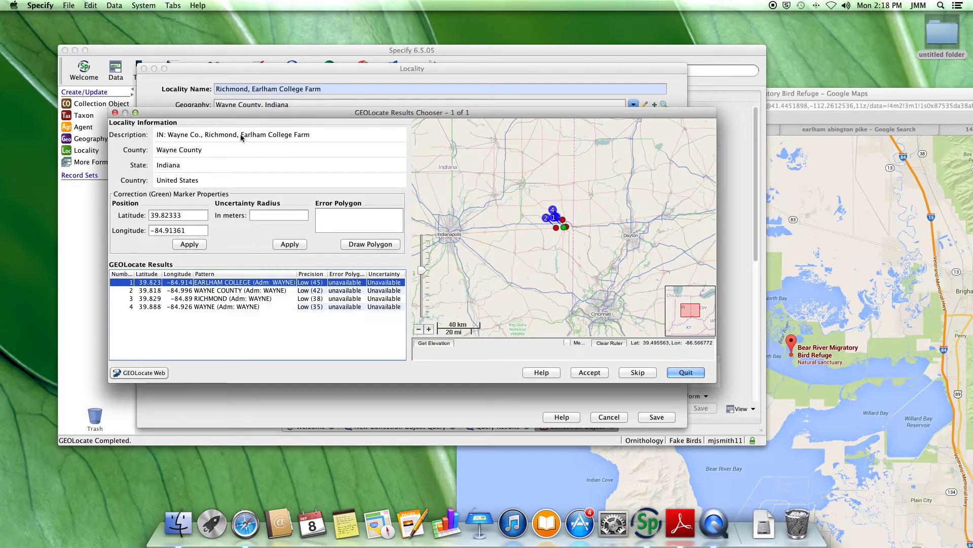
pyautogui.click(429, 330)
pyautogui.click(429, 330)
pyautogui.click(429, 329)
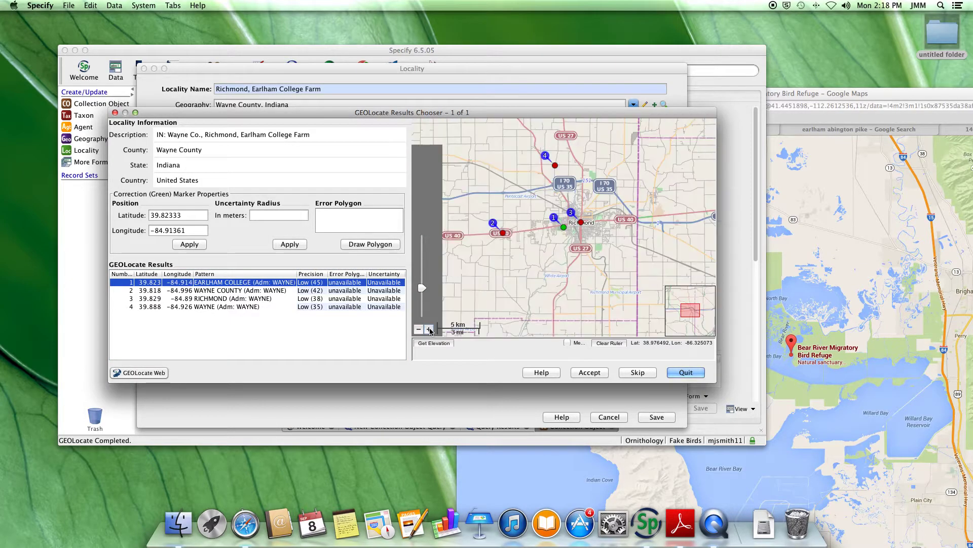
pyautogui.click(429, 330)
pyautogui.click(430, 330)
pyautogui.click(430, 329)
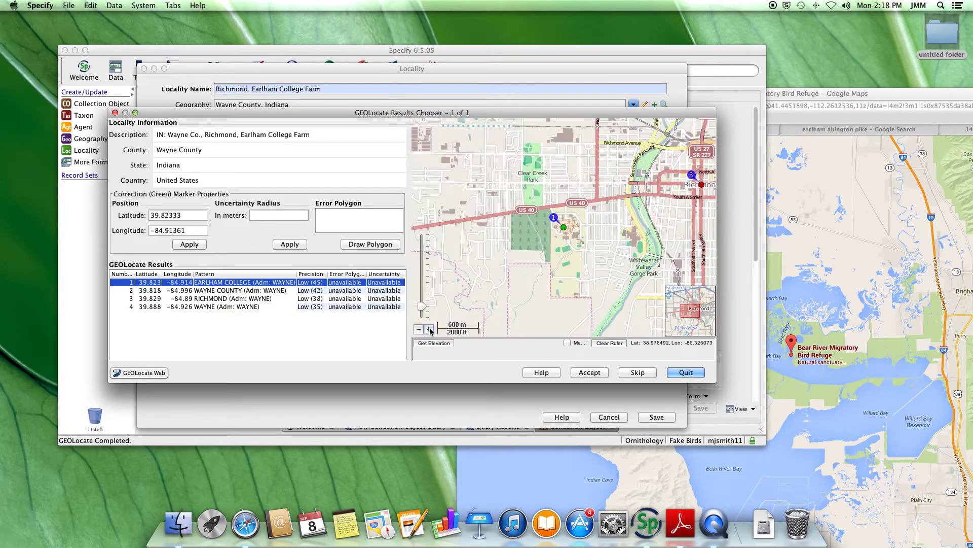
pyautogui.click(430, 330)
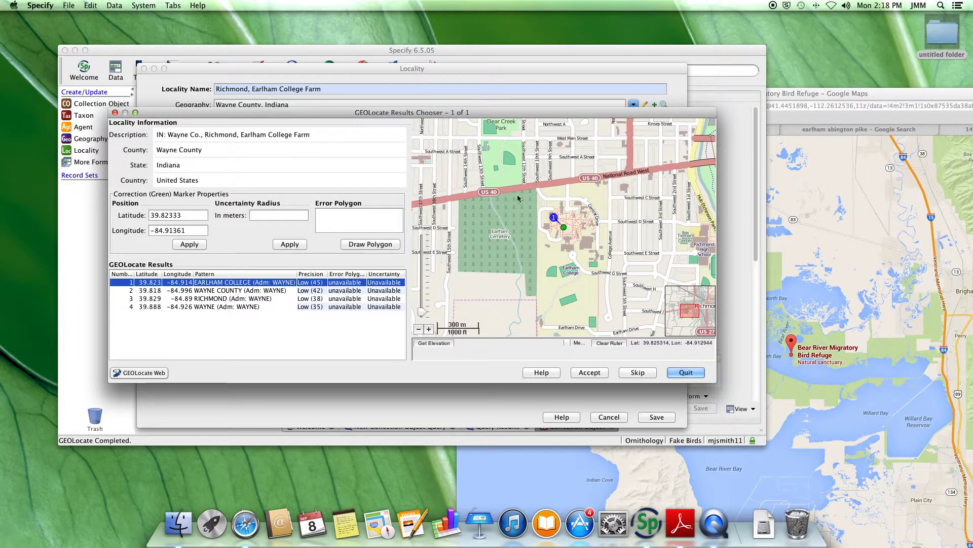
pyautogui.moveTo(633, 305)
pyautogui.mouseDown()
pyautogui.moveTo(557, 208)
pyautogui.moveTo(555, 188)
pyautogui.mouseUp()
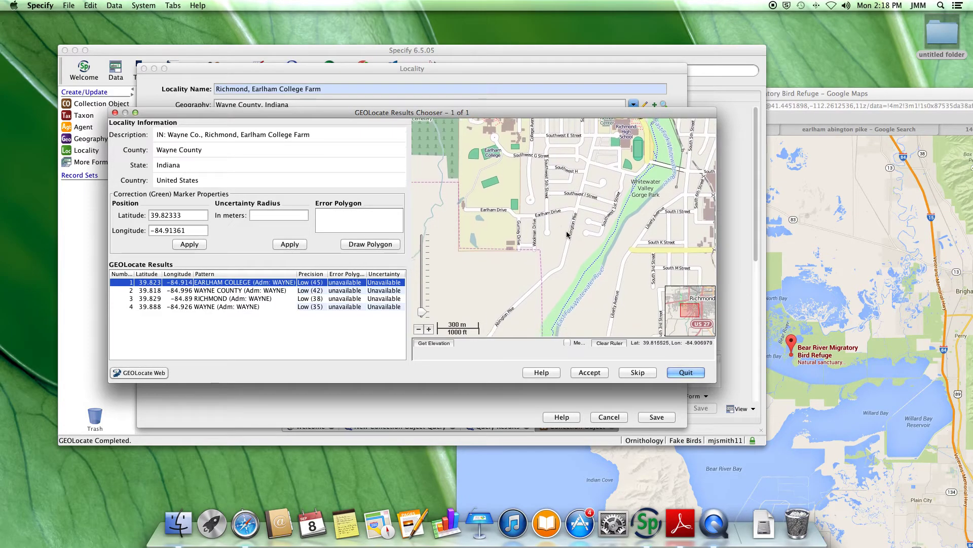
pyautogui.moveTo(547, 303); pyautogui.dragTo(574, 241)
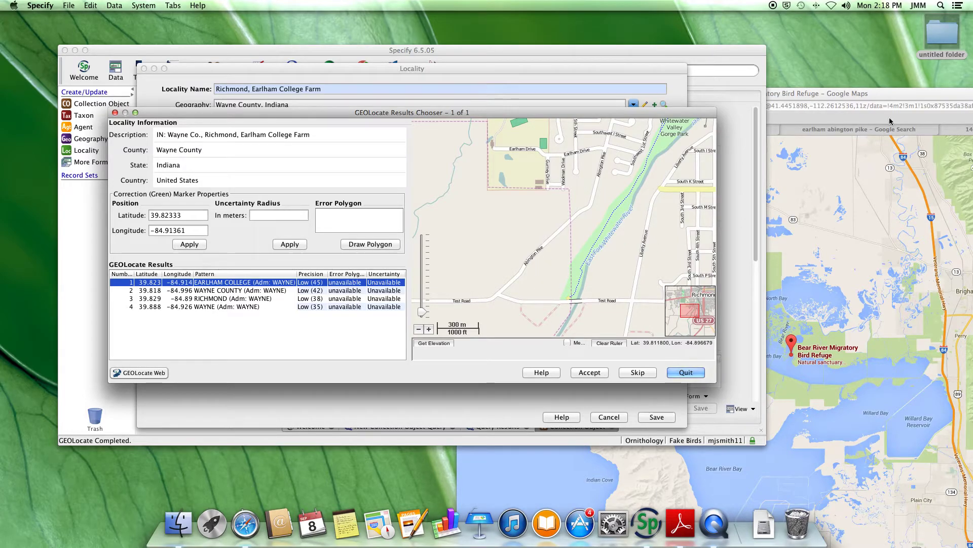
# Switch to Safari and check the "miller farm abington pike" map and the web search results for the Earlham farm.
pyautogui.click(905, 96)
pyautogui.moveTo(899, 90); pyautogui.dragTo(700, 25)
pyautogui.click(517, 66)
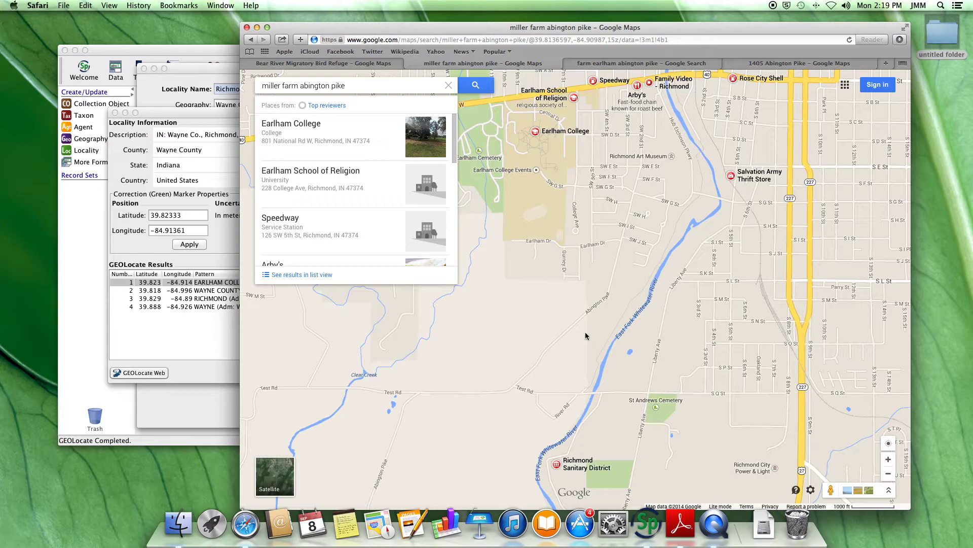
pyautogui.click(605, 65)
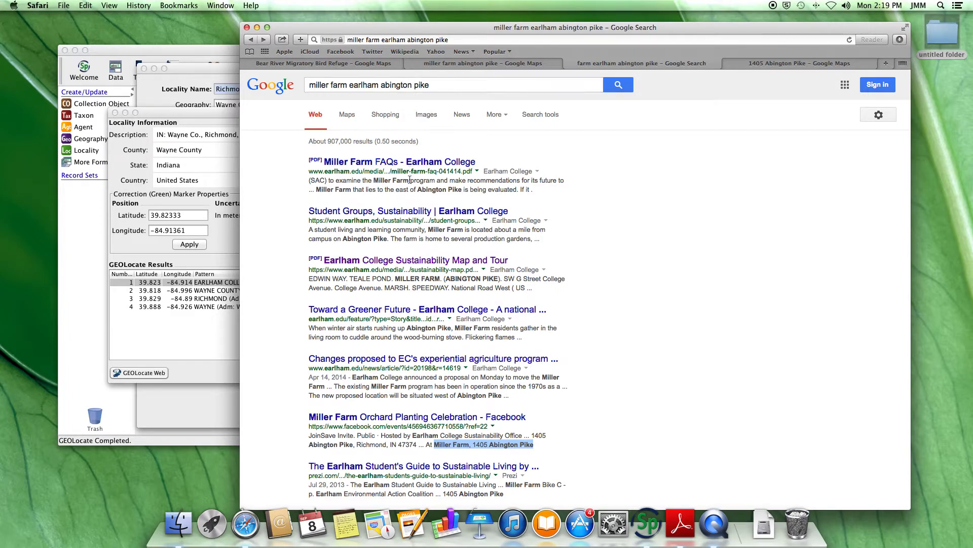
# Examine the search results' snippets for Miller Farm's address, distance from campus and position along Abington Pike.
pyautogui.moveTo(396, 190); pyautogui.dragTo(446, 190)
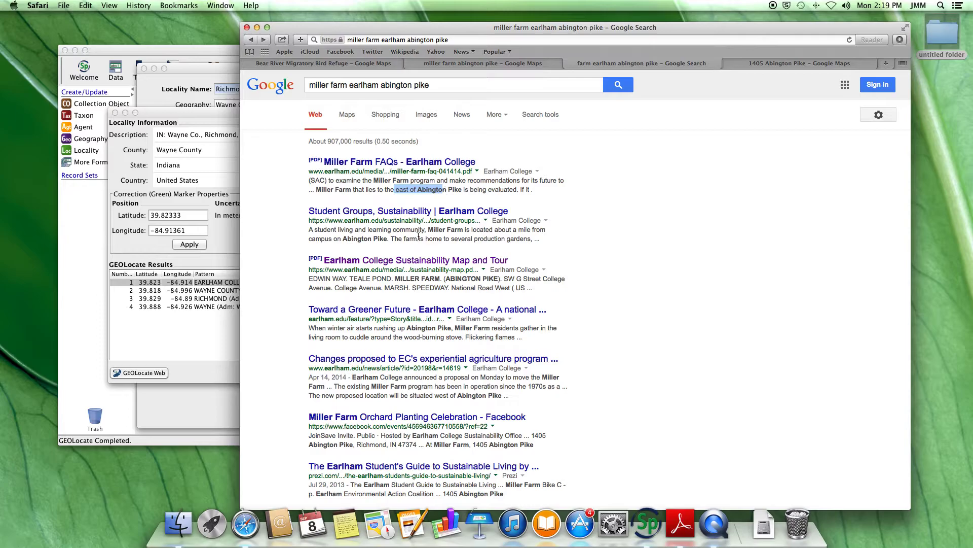
pyautogui.moveTo(389, 240); pyautogui.dragTo(522, 230)
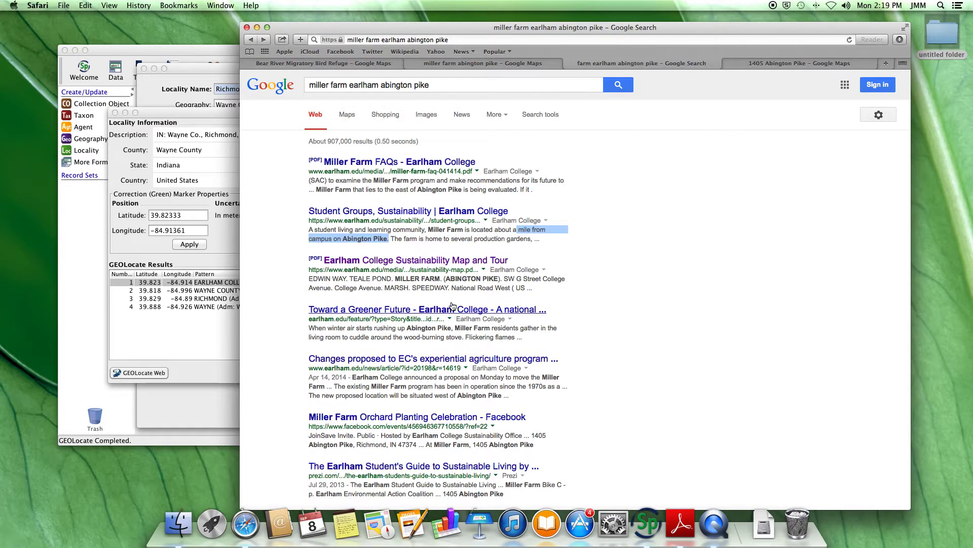
pyautogui.moveTo(395, 278); pyautogui.dragTo(488, 279)
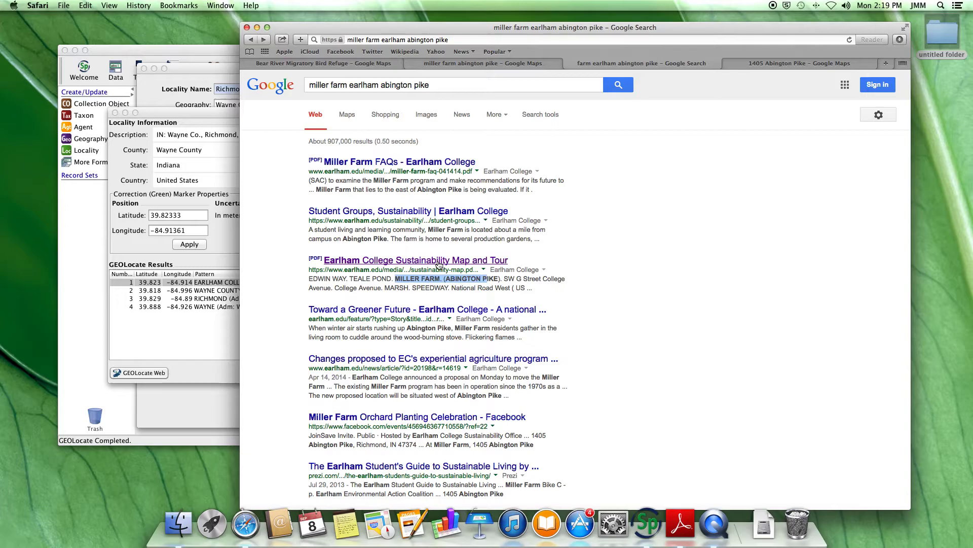
pyautogui.scroll(-3, 511, 400)
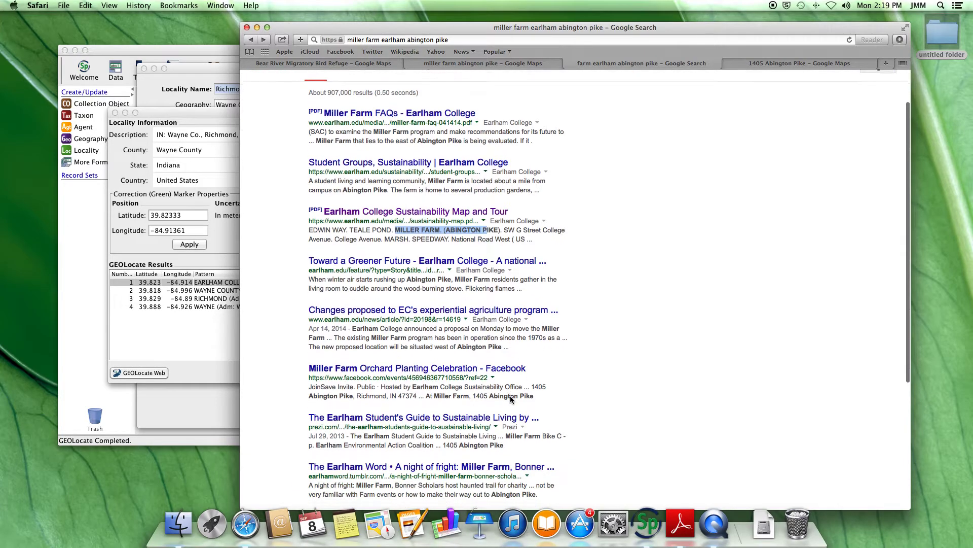
pyautogui.moveTo(436, 390); pyautogui.dragTo(540, 391)
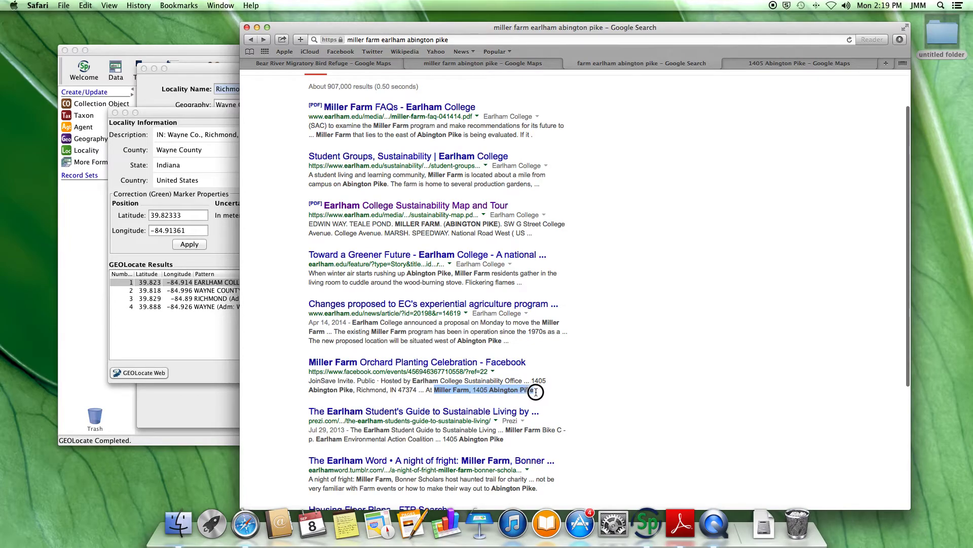
pyautogui.moveTo(444, 439); pyautogui.dragTo(551, 429)
pyautogui.click(508, 428)
pyautogui.scroll(-1, 547, 344)
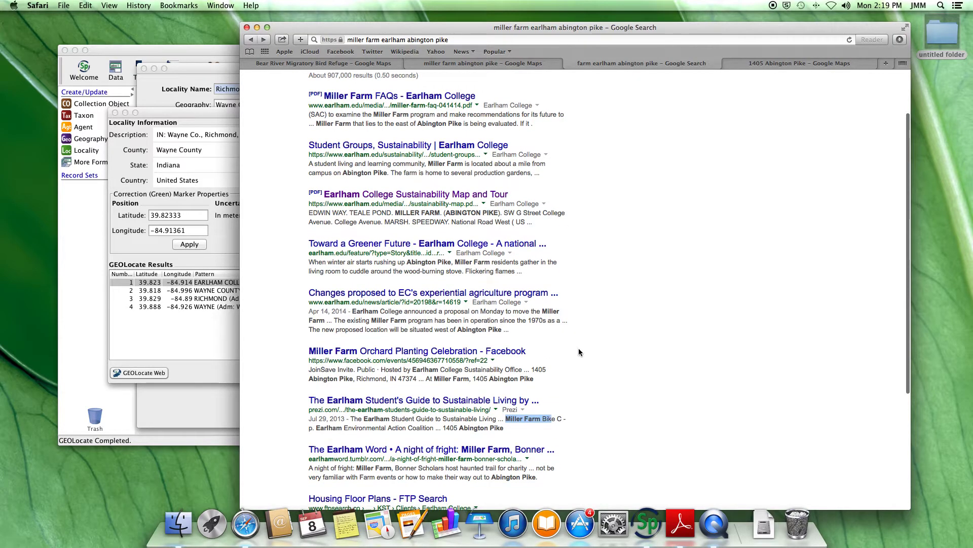
pyautogui.scroll(-5, 579, 348)
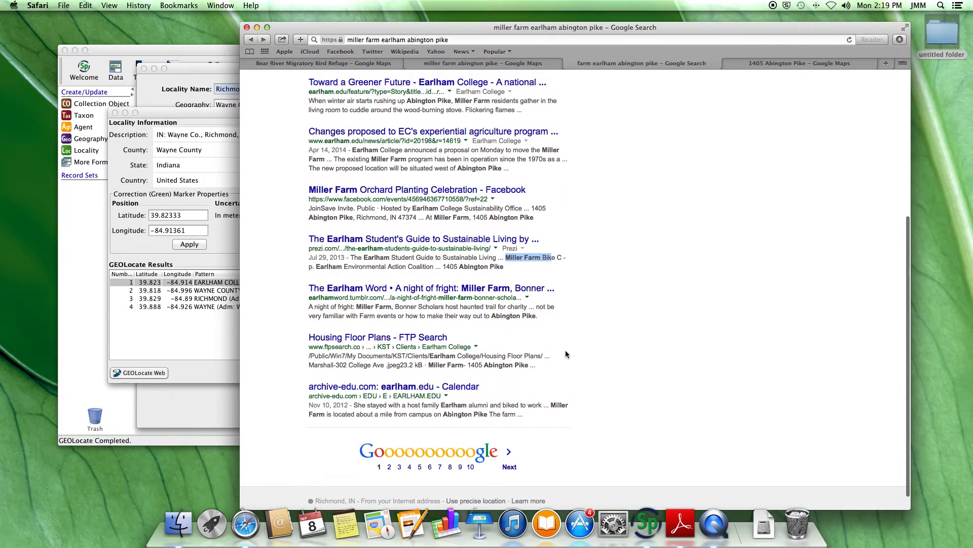
pyautogui.moveTo(428, 365); pyautogui.dragTo(522, 364)
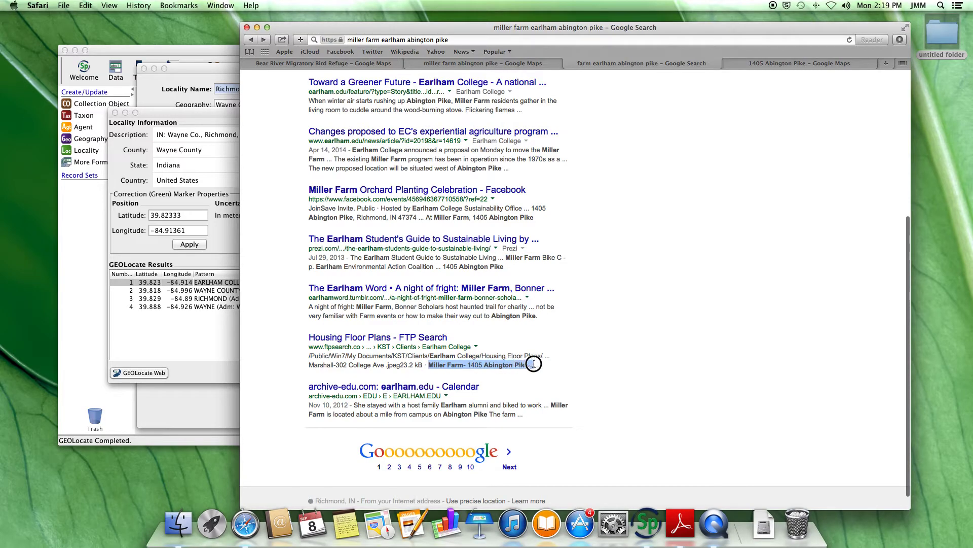
pyautogui.scroll(6, 636, 217)
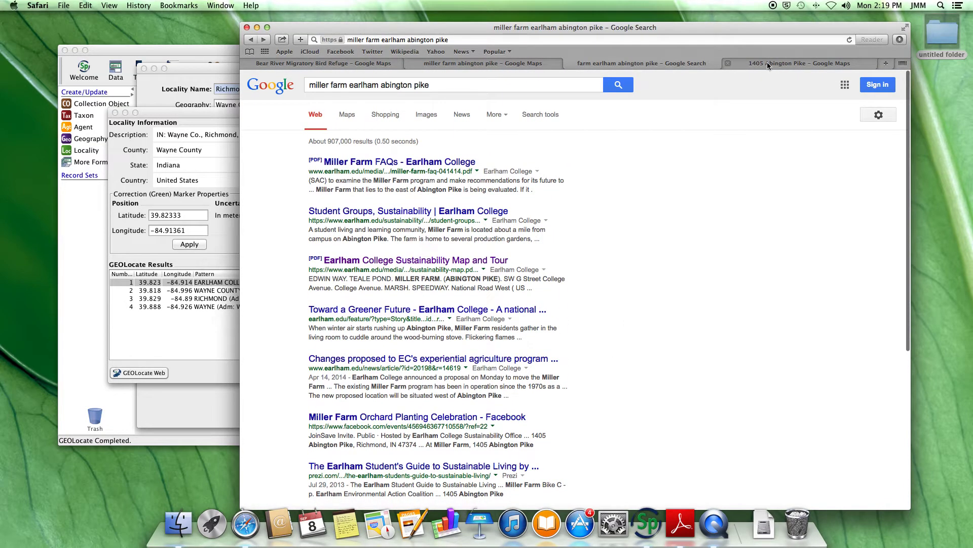
# View the Miller Farm street address in Google Maps with satellite imagery and examine the land around its marker.
pyautogui.click(768, 65)
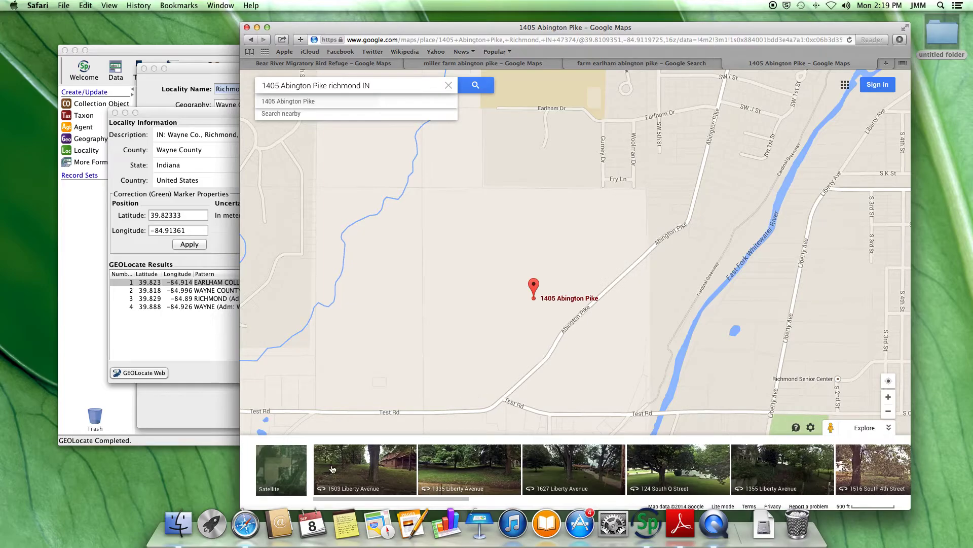
pyautogui.click(279, 468)
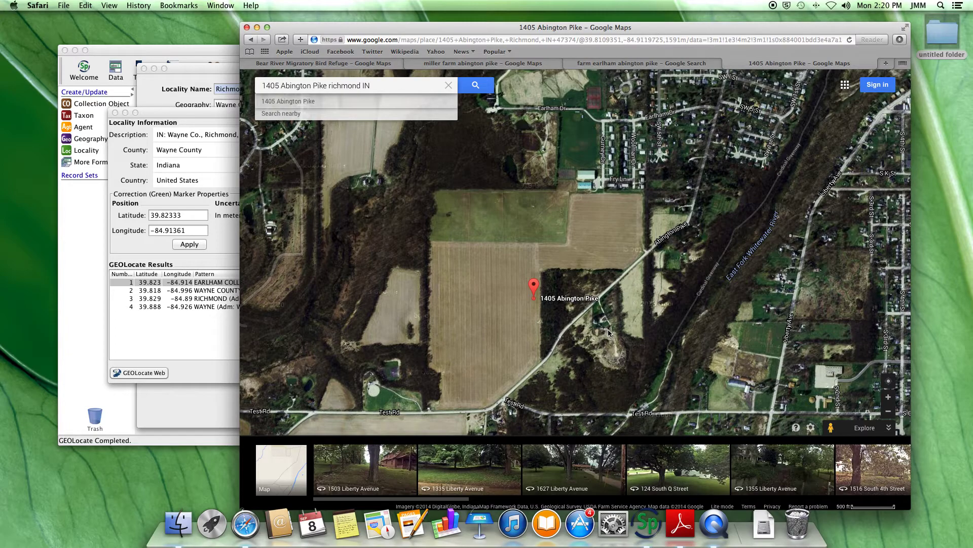
pyautogui.click(533, 292)
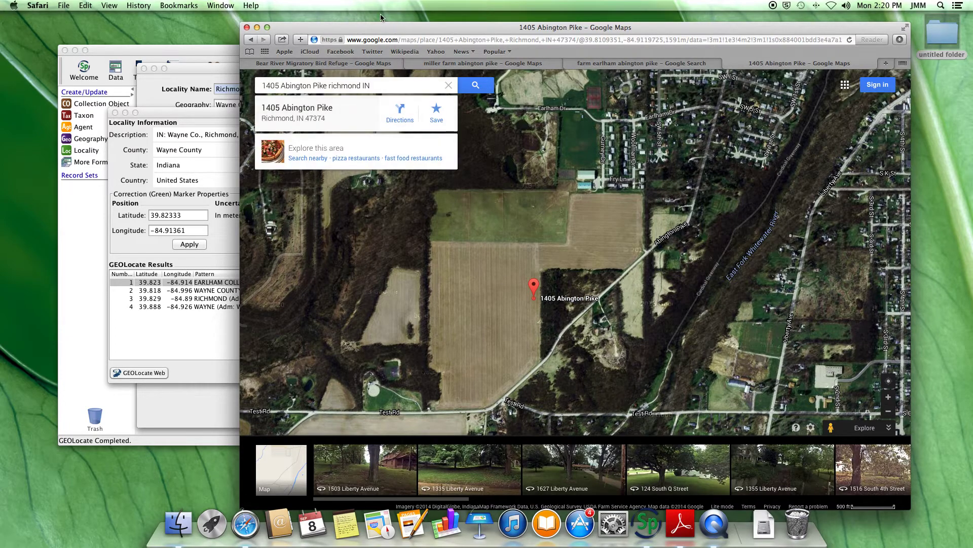
# Arrange the Safari satellite map beside Specify's Locality and GEOLocate results windows so the two maps can be compared.
pyautogui.moveTo(366, 26); pyautogui.dragTo(614, 54)
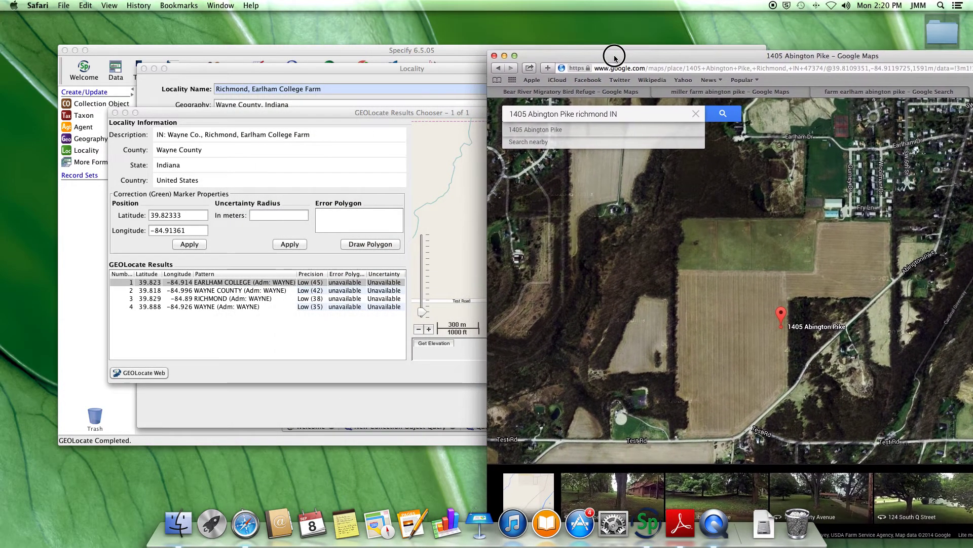
pyautogui.moveTo(388, 68); pyautogui.dragTo(351, 69)
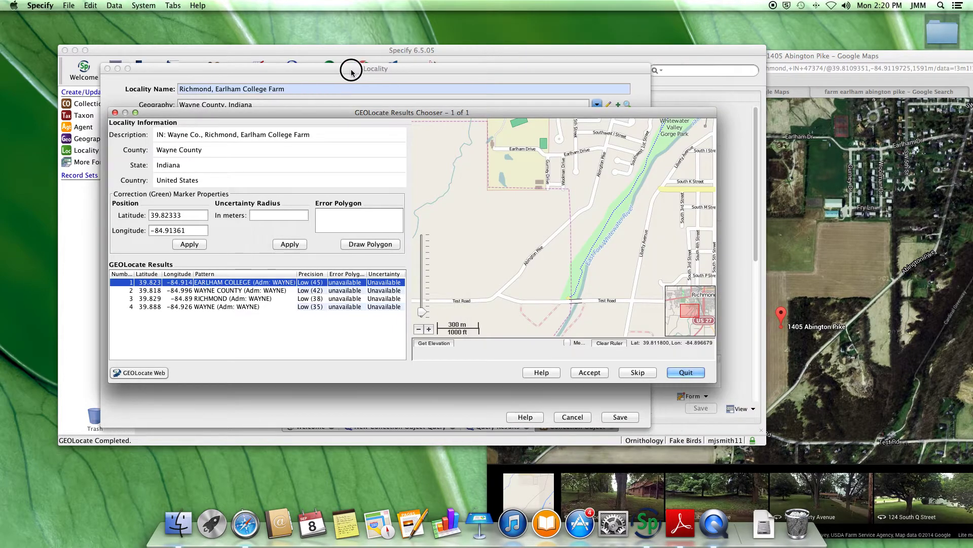
pyautogui.moveTo(524, 114); pyautogui.dragTo(474, 122)
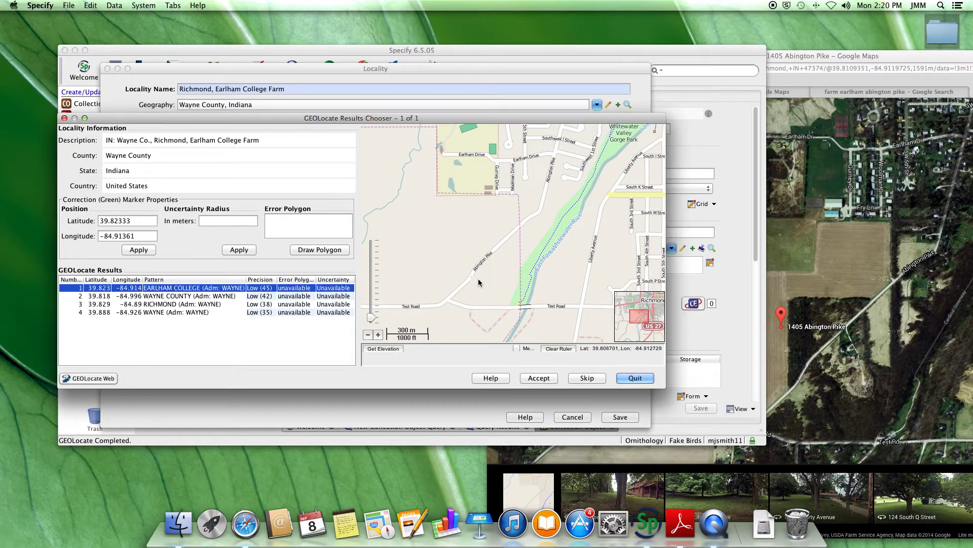
# Move the green correction marker to the farm southeast of Abington Pike, at latitude 39.809574 and longitude -84.911463.
pyautogui.click(377, 335)
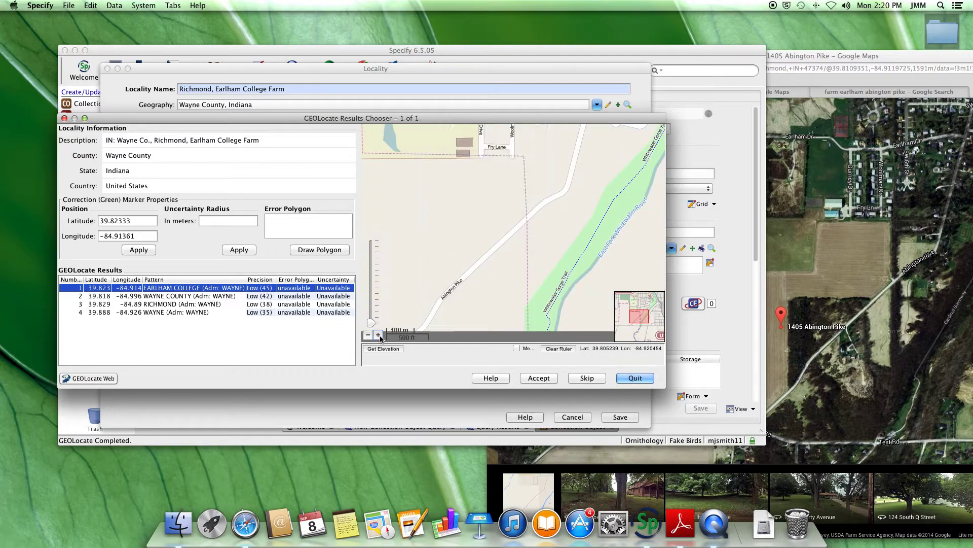
pyautogui.moveTo(482, 286); pyautogui.dragTo(507, 261)
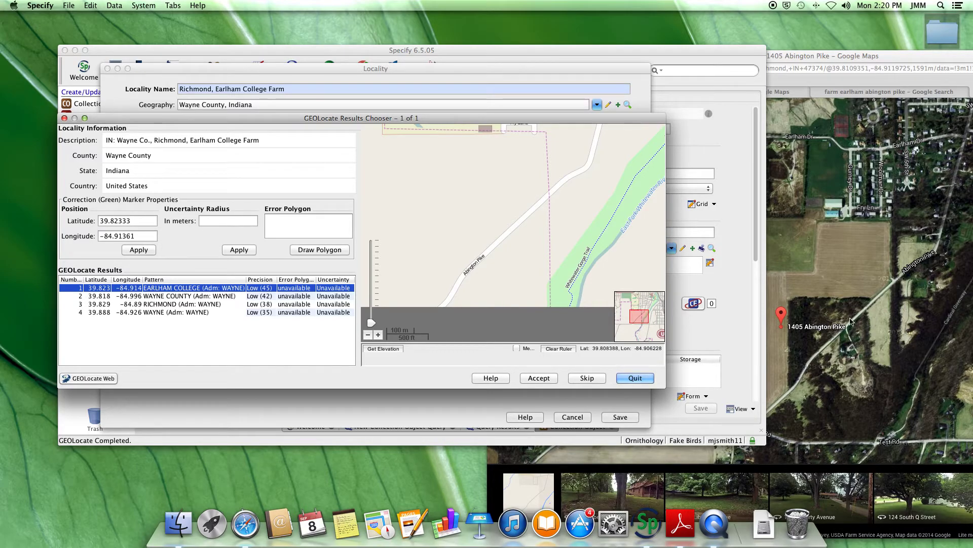
pyautogui.moveTo(464, 281); pyautogui.dragTo(463, 232)
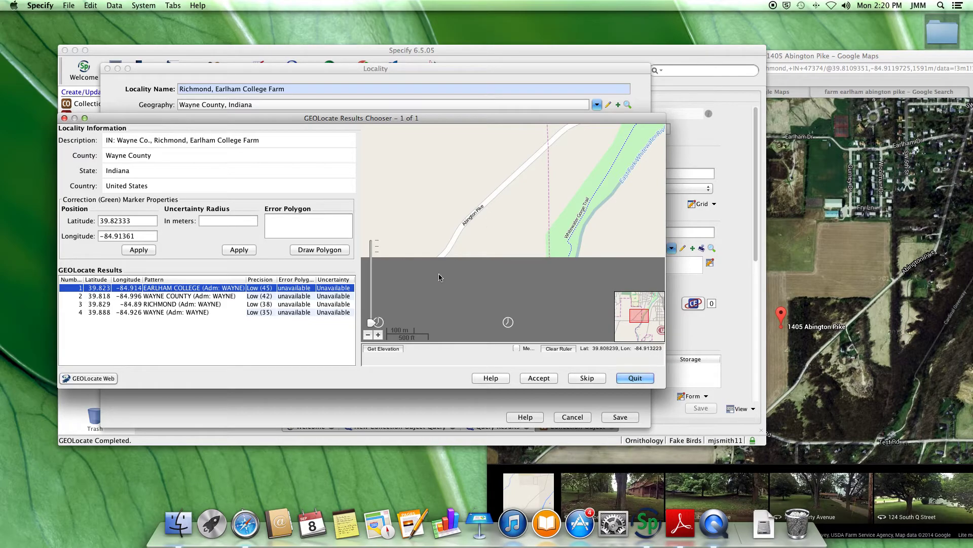
pyautogui.click(367, 336)
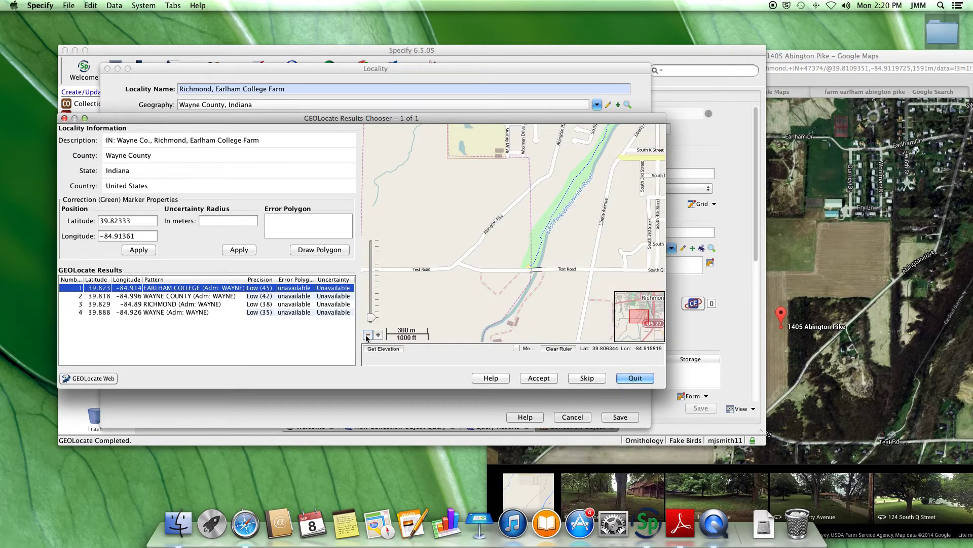
pyautogui.moveTo(515, 196)
pyautogui.mouseDown()
pyautogui.moveTo(504, 283)
pyautogui.moveTo(513, 330)
pyautogui.moveTo(512, 243)
pyautogui.moveTo(505, 317)
pyautogui.mouseUp()
pyautogui.moveTo(464, 134)
pyautogui.mouseDown()
pyautogui.moveTo(495, 319)
pyautogui.moveTo(539, 224)
pyautogui.moveTo(495, 229)
pyautogui.moveTo(496, 252)
pyautogui.mouseUp()
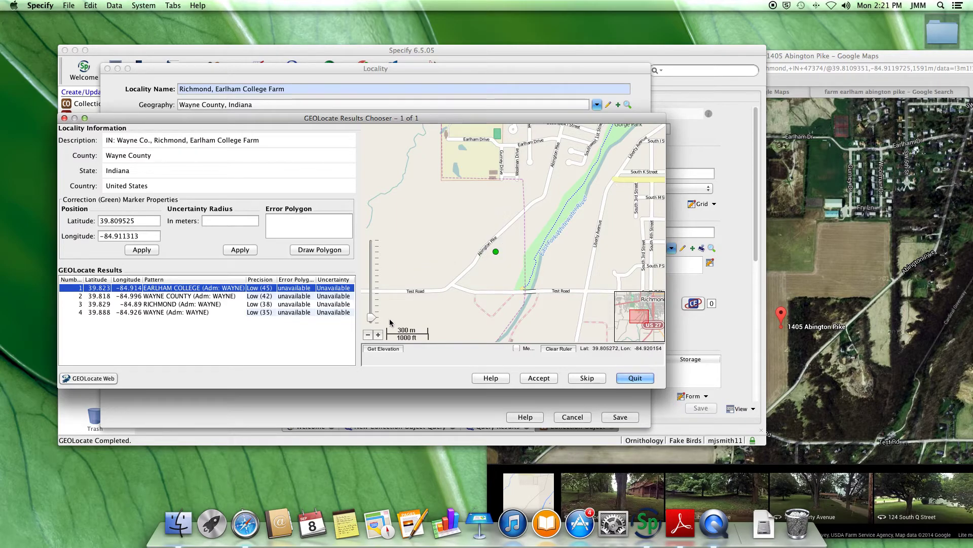
pyautogui.click(377, 336)
pyautogui.moveTo(545, 285); pyautogui.dragTo(548, 222)
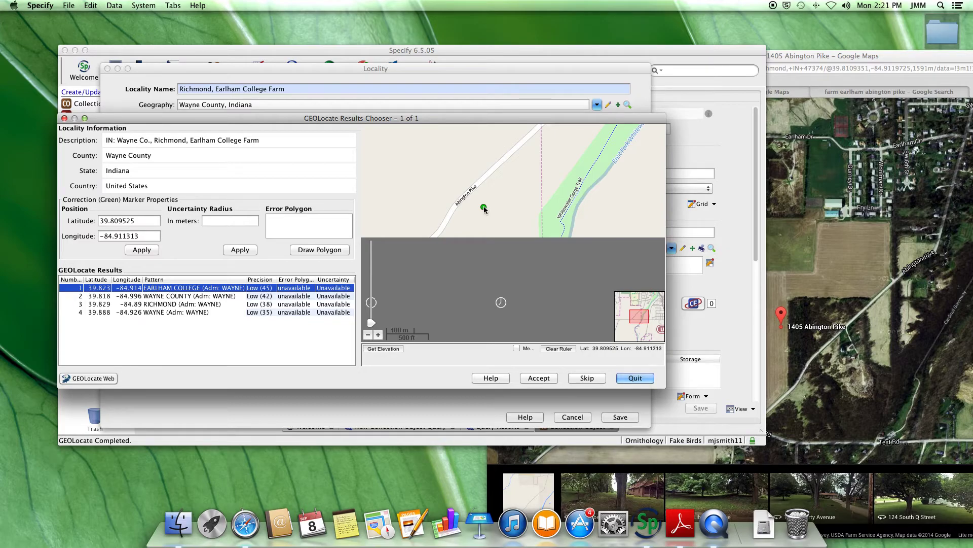
pyautogui.moveTo(485, 209); pyautogui.dragTo(482, 208)
# Draw a closed error polygon around the green marker, bounded by Abington Pike on its northwest side.
pyautogui.click(316, 251)
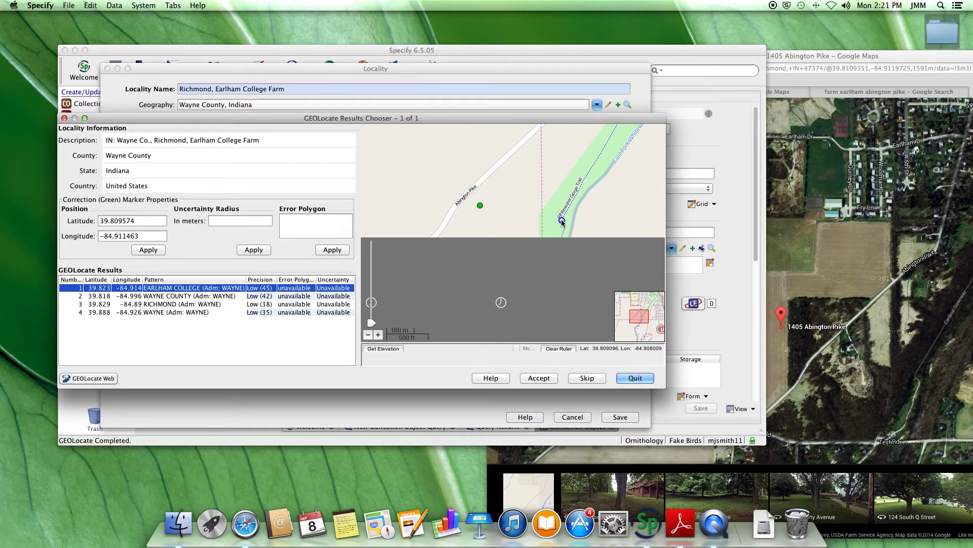
pyautogui.moveTo(519, 220); pyautogui.dragTo(514, 183)
pyautogui.click(513, 183)
pyautogui.click(494, 167)
pyautogui.click(452, 206)
pyautogui.click(449, 231)
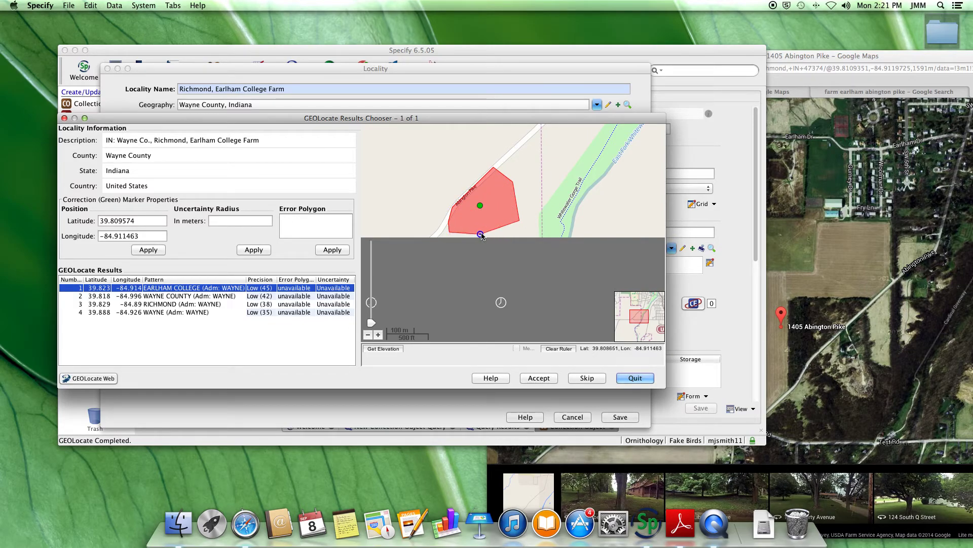
pyautogui.doubleClick(503, 234)
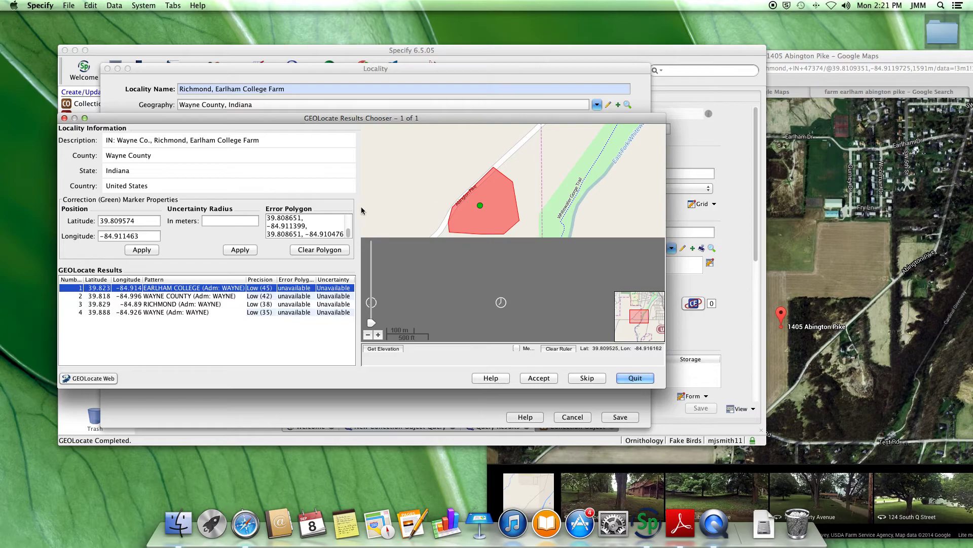
# Accept the corrected GEOLocate coordinates, save the locality and save the collection object record for specimen 113.
pyautogui.click(539, 378)
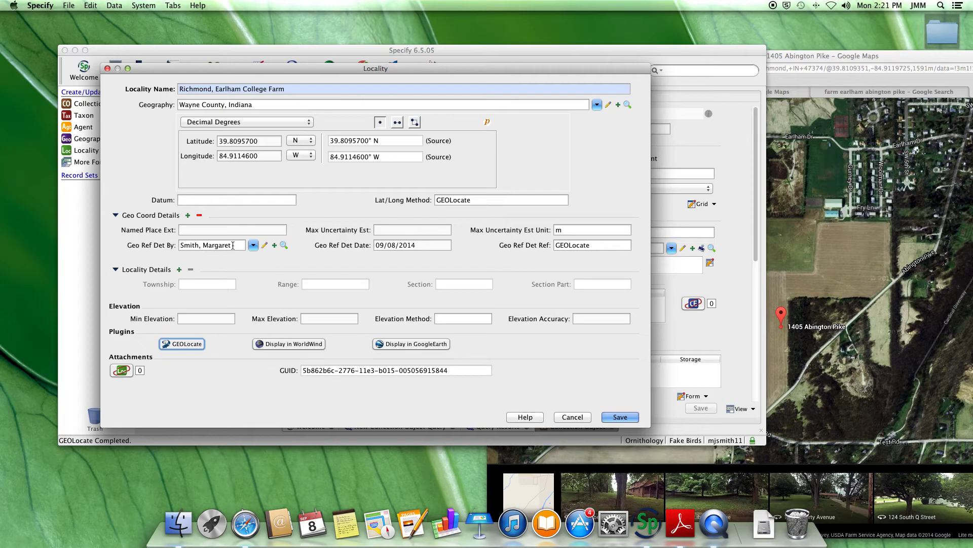
pyautogui.click(620, 418)
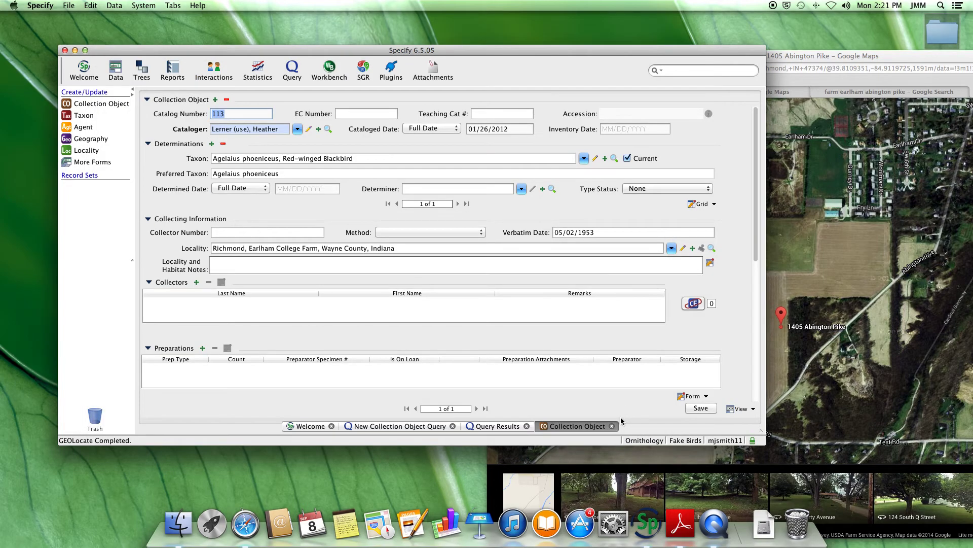
pyautogui.click(702, 408)
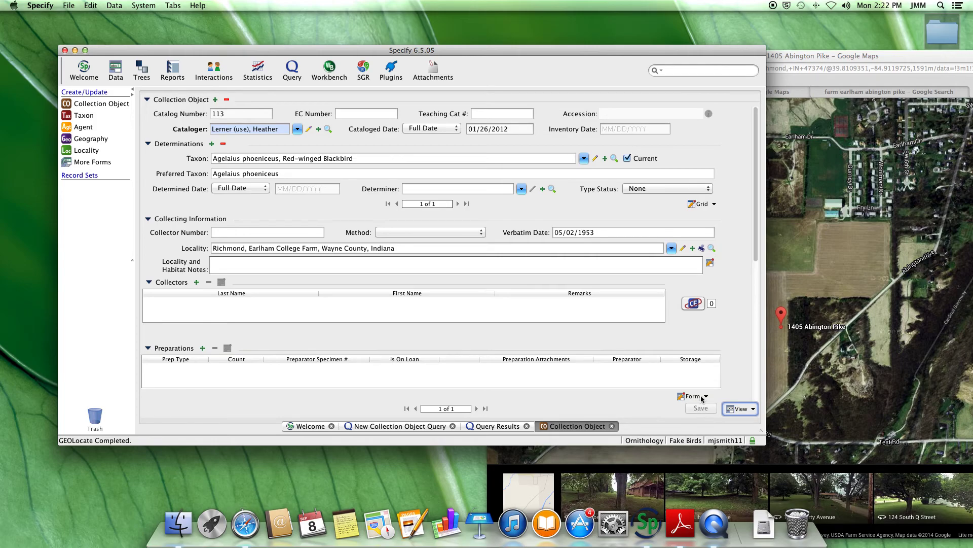
# Move the Safari map window farther away from the Specify window and return to Specify.
pyautogui.click(893, 57)
pyautogui.moveTo(893, 56); pyautogui.dragTo(623, 49)
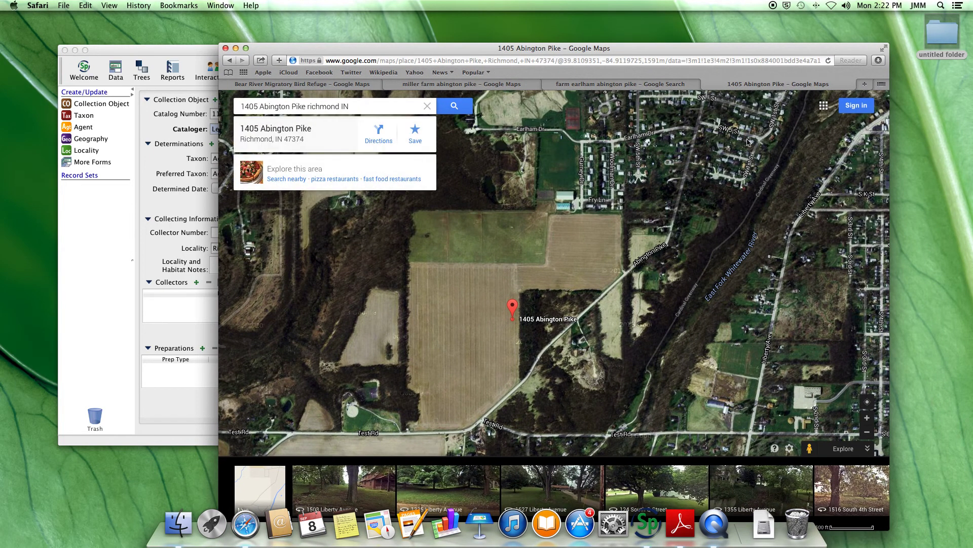
pyautogui.moveTo(262, 55); pyautogui.dragTo(676, 67)
pyautogui.click(533, 52)
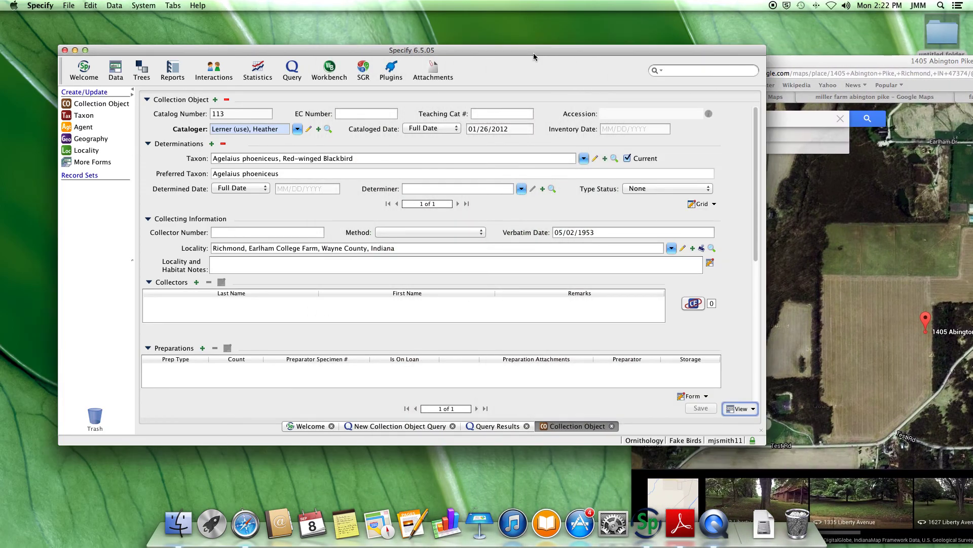